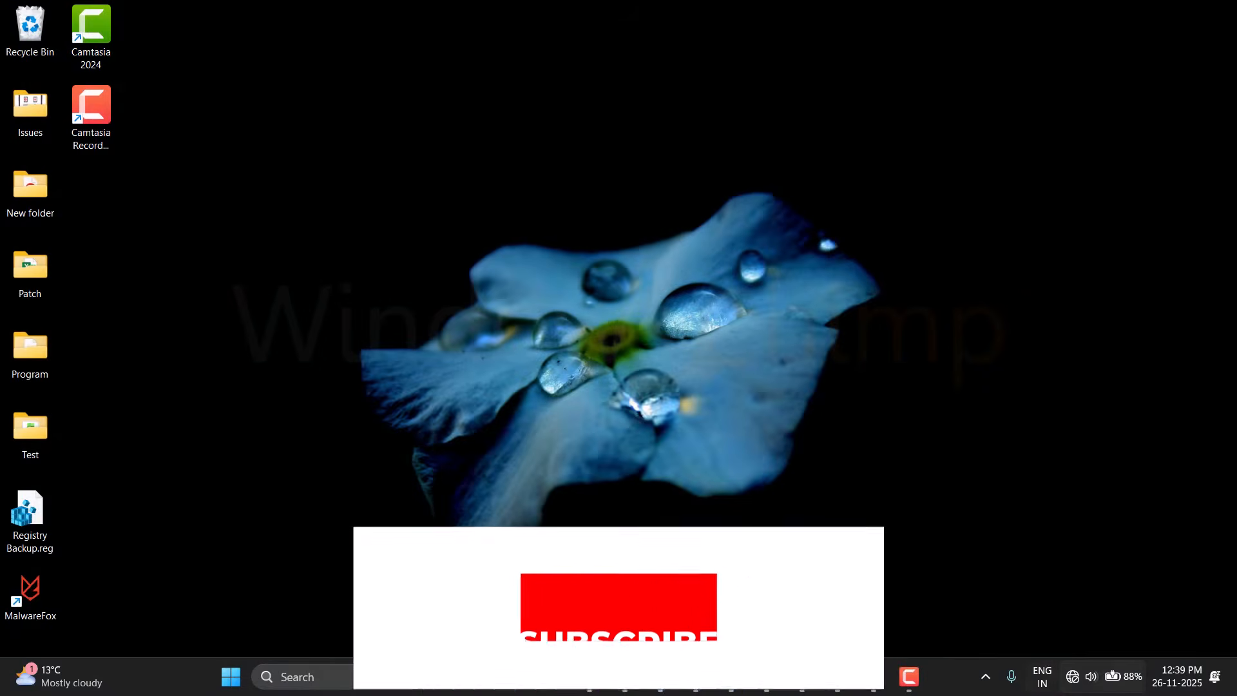
Turn Wi-Fi off and back on, and select the TP-Link_Extender 2 network in the list of available networks.
key(super+a)
click(1012, 381)
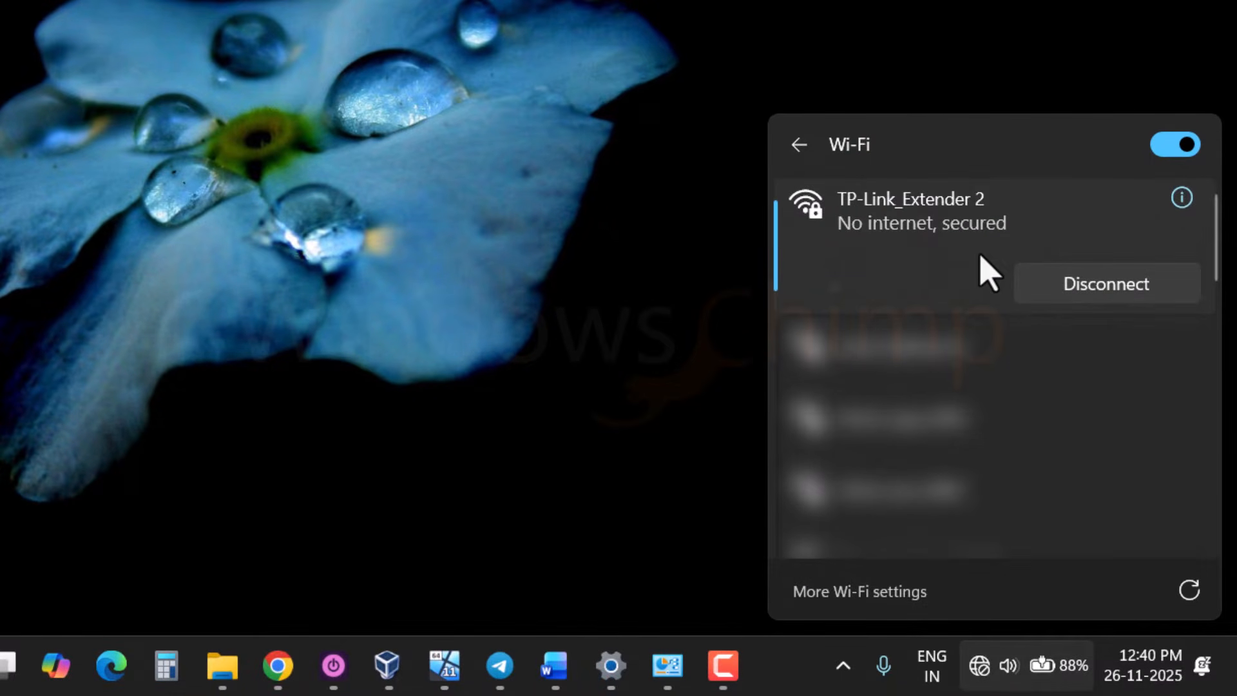
click(1173, 150)
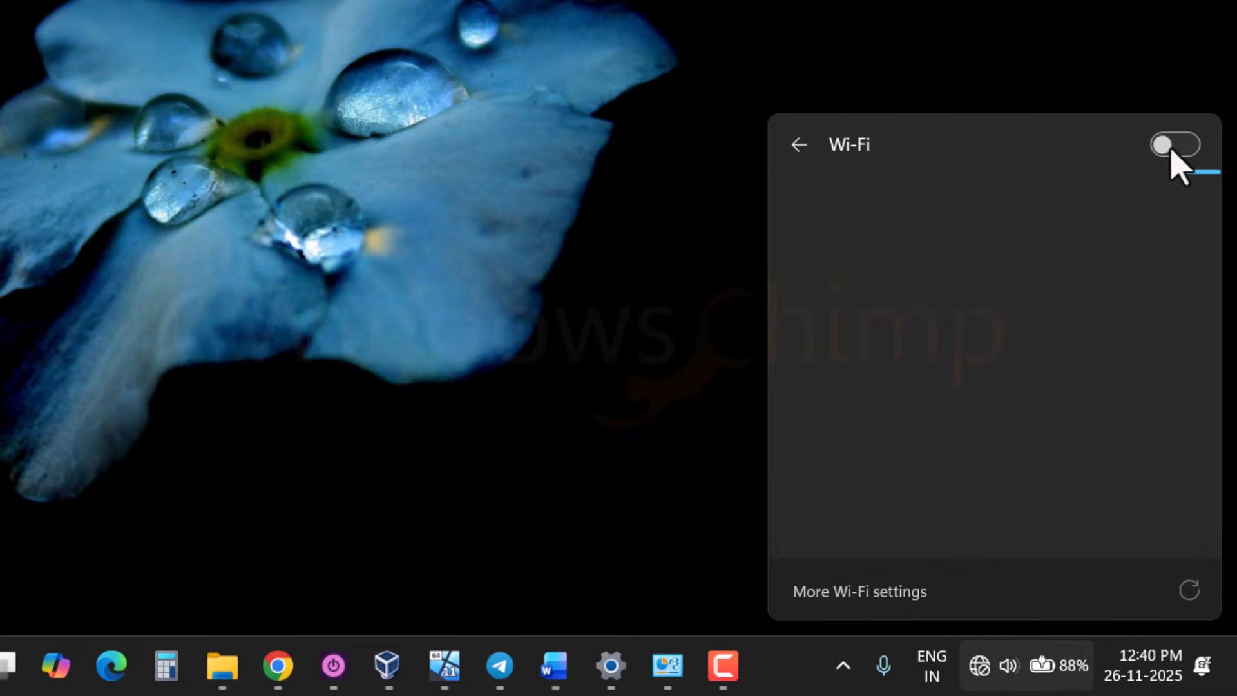
click(1188, 153)
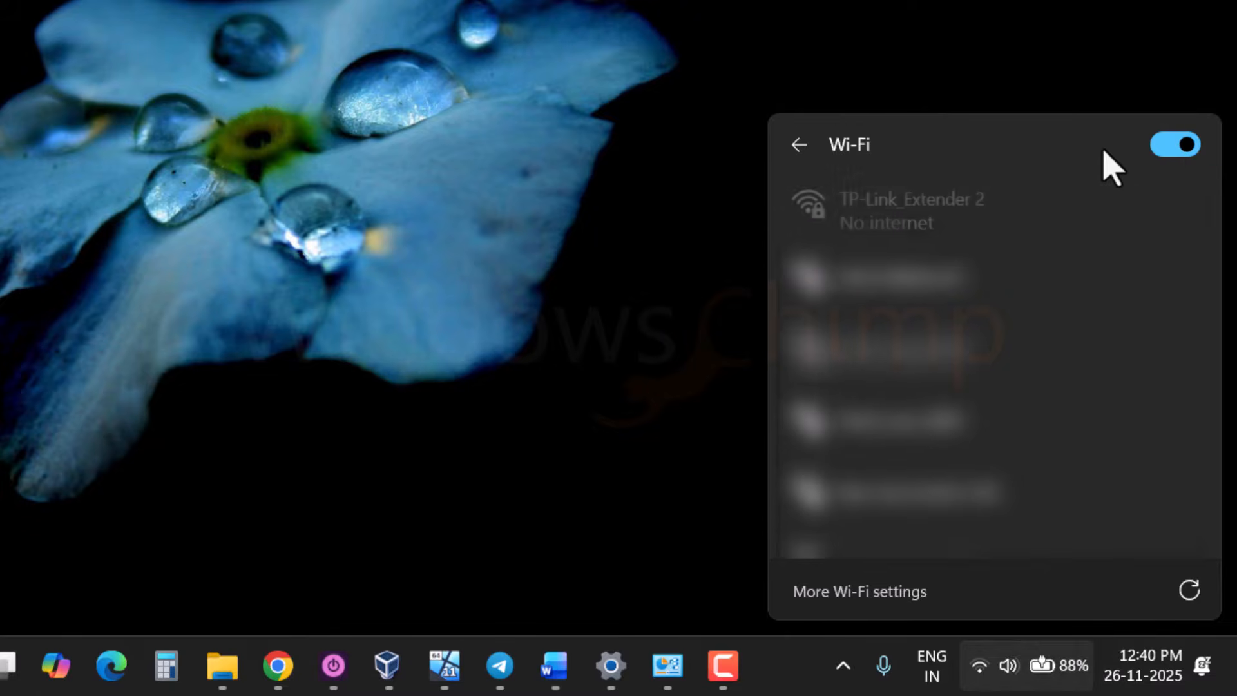
click(922, 219)
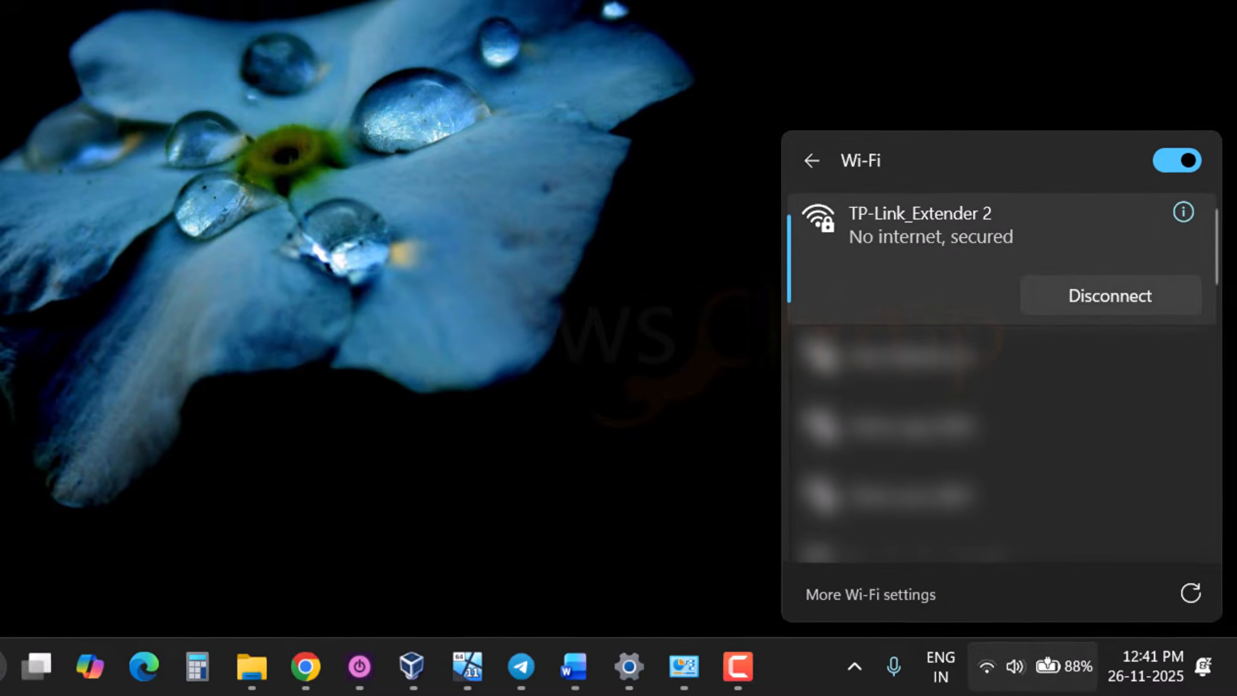
Restart the computer and check the Wi-Fi connection status in the quick settings.
key(super)
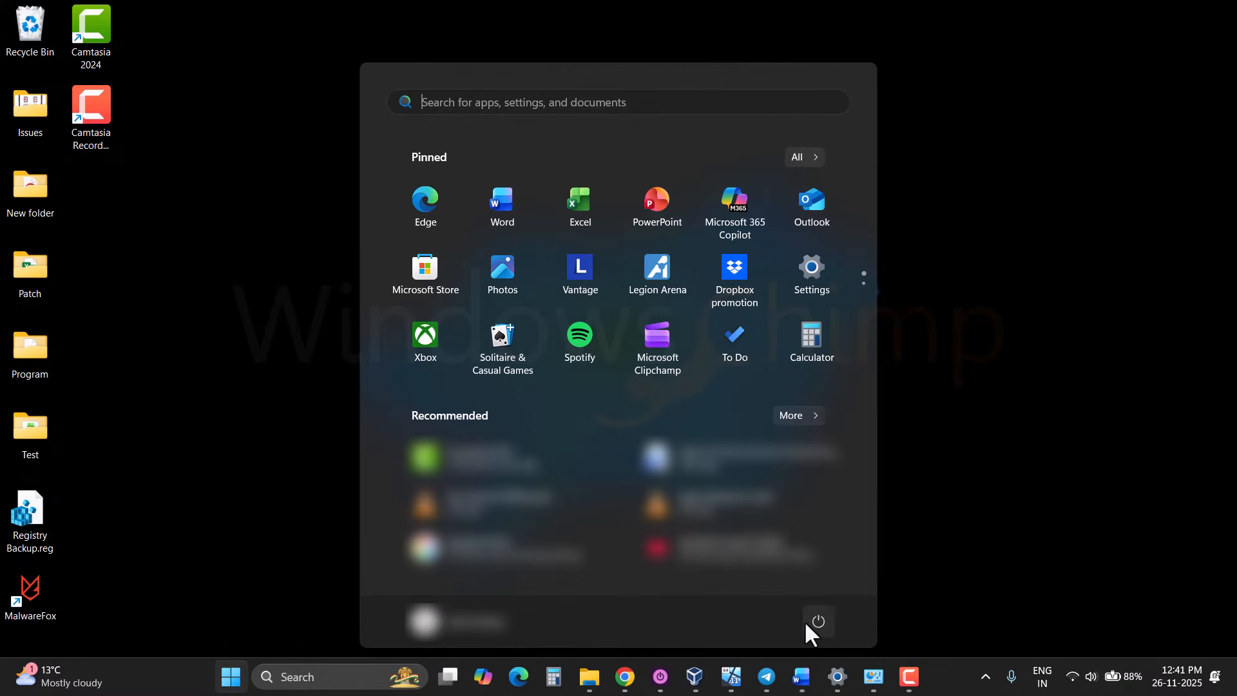
click(806, 622)
click(838, 589)
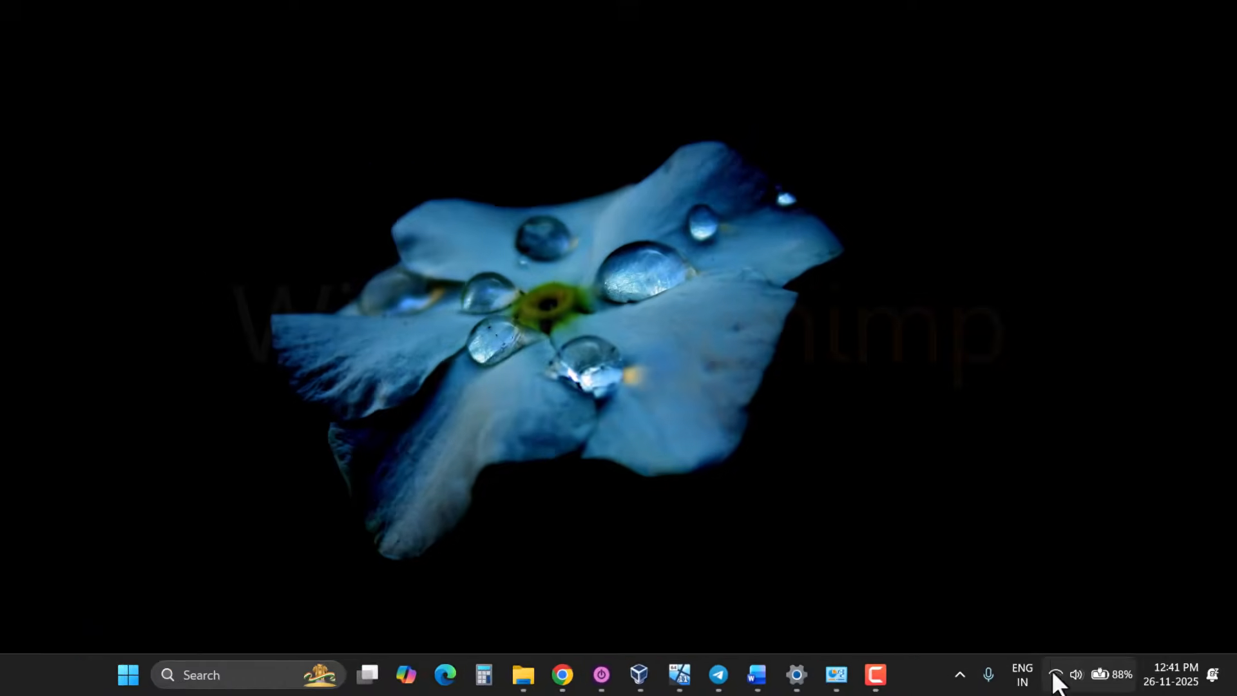
click(1055, 677)
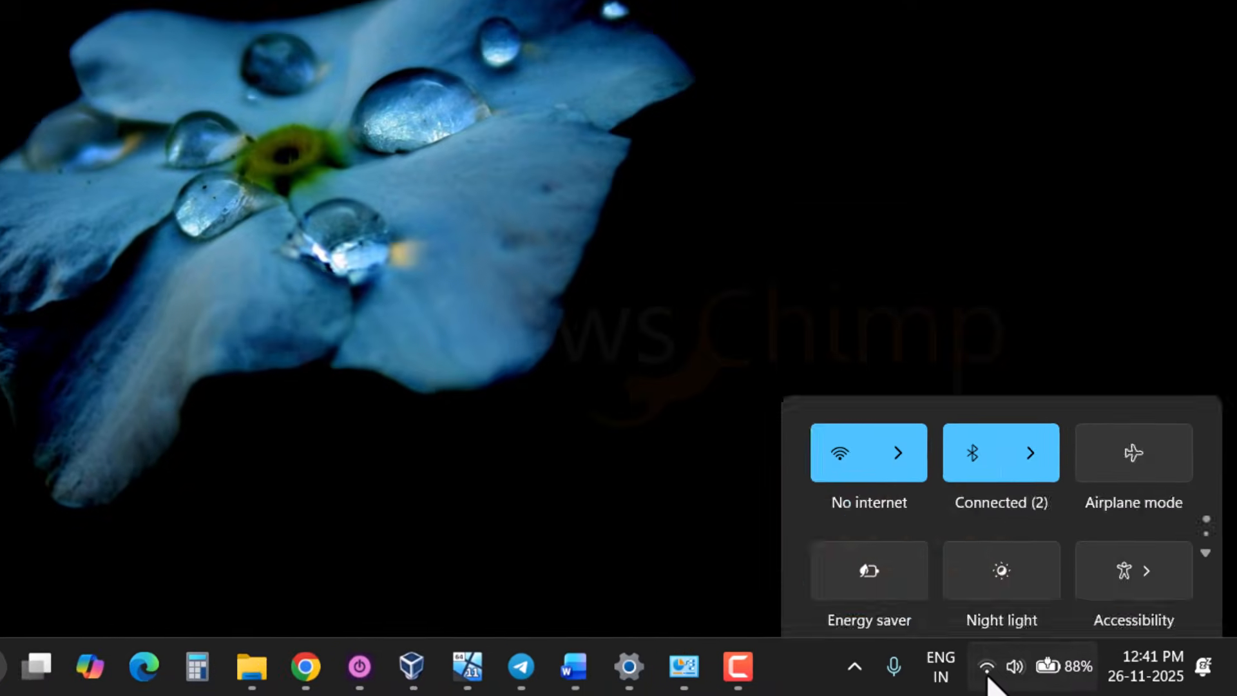
click(992, 358)
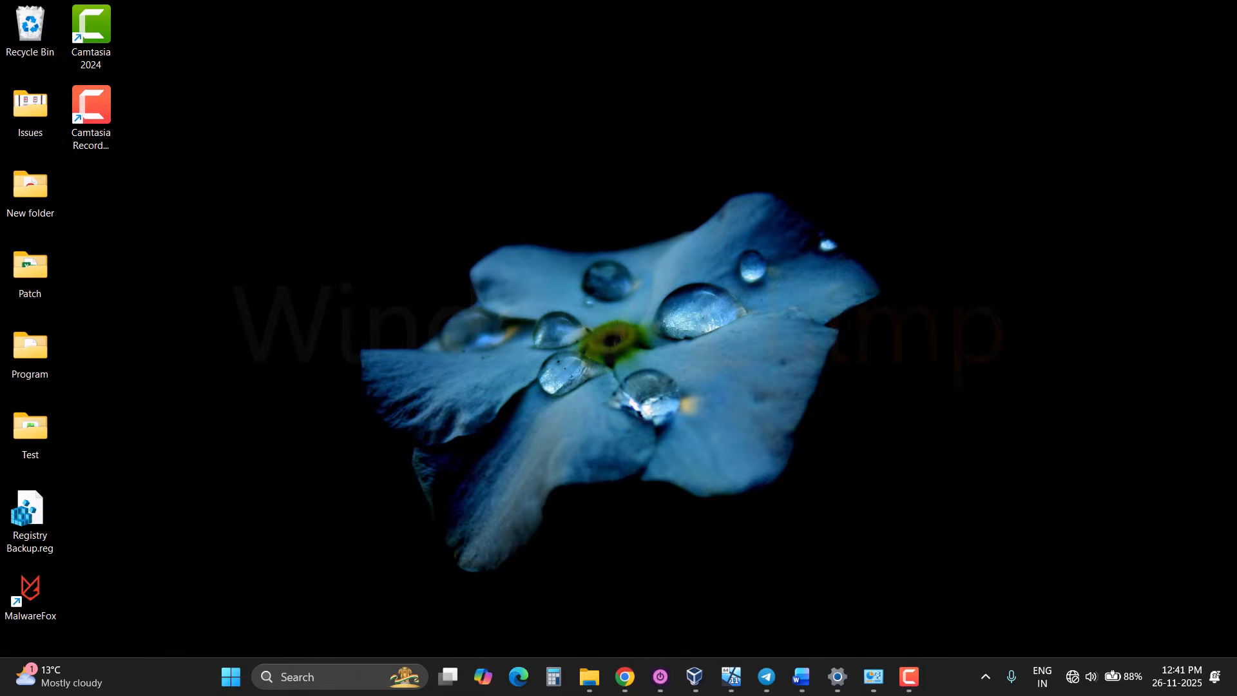
Open Internet Properties by running inetcpl.cpl.
key(super)
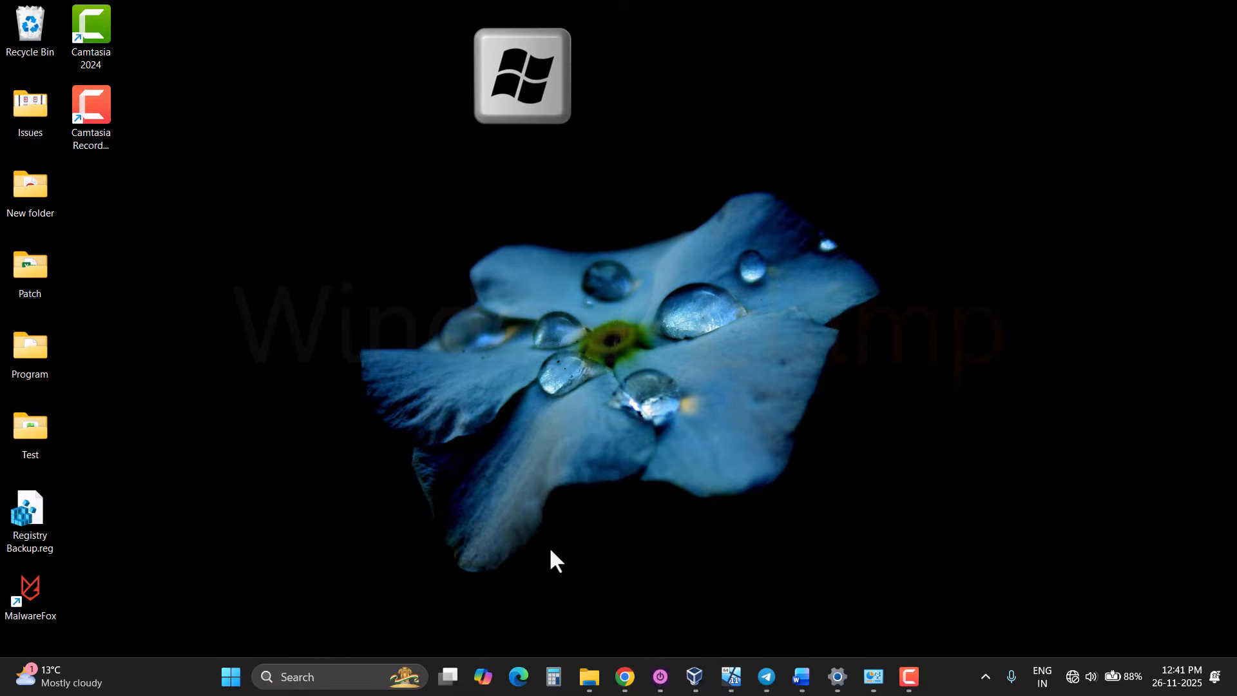
key(super+r)
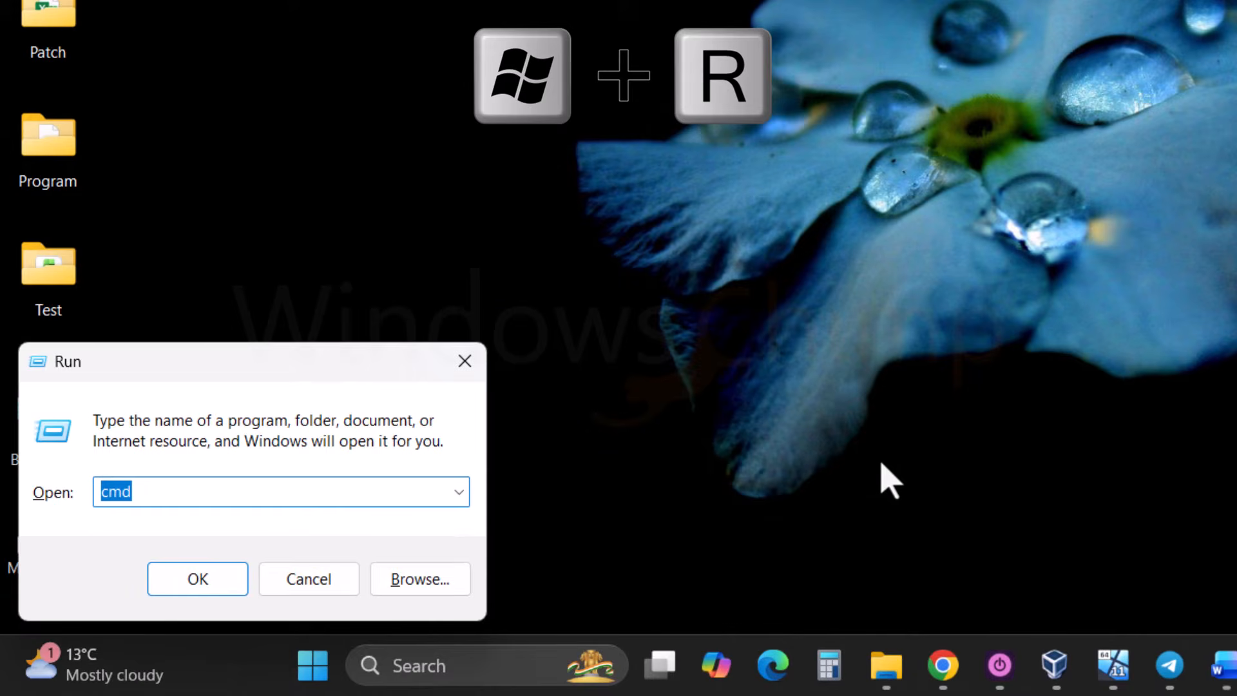
text(i)
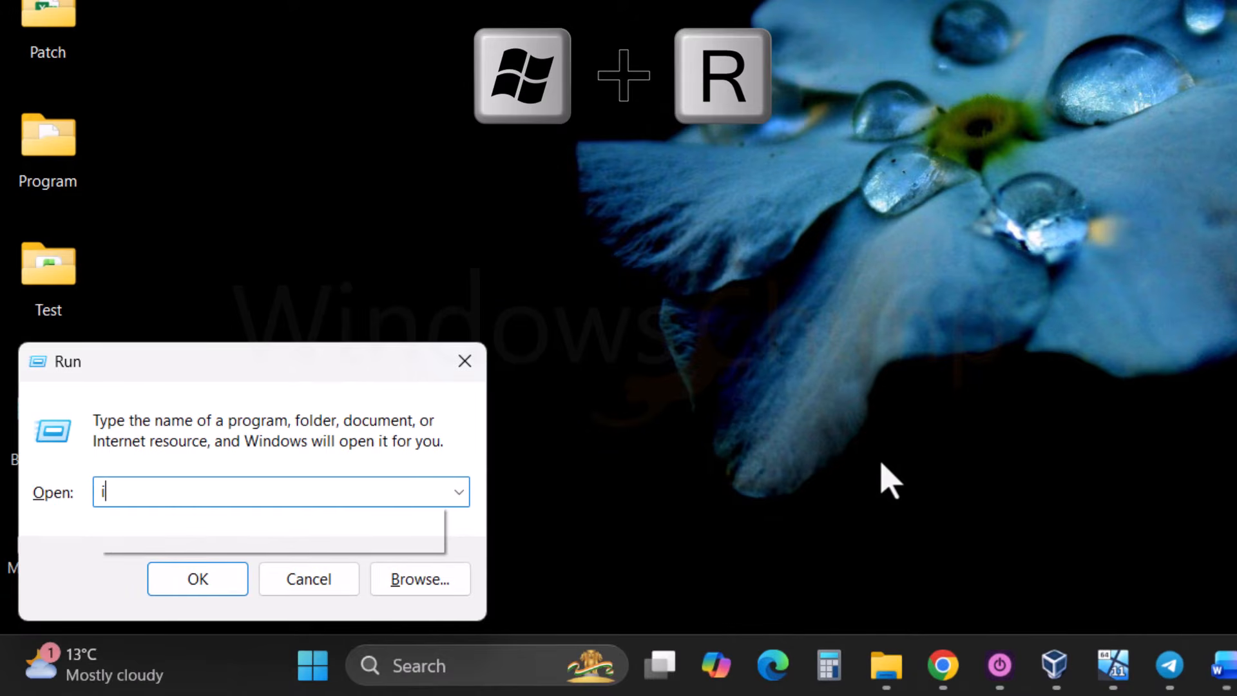
text(net)
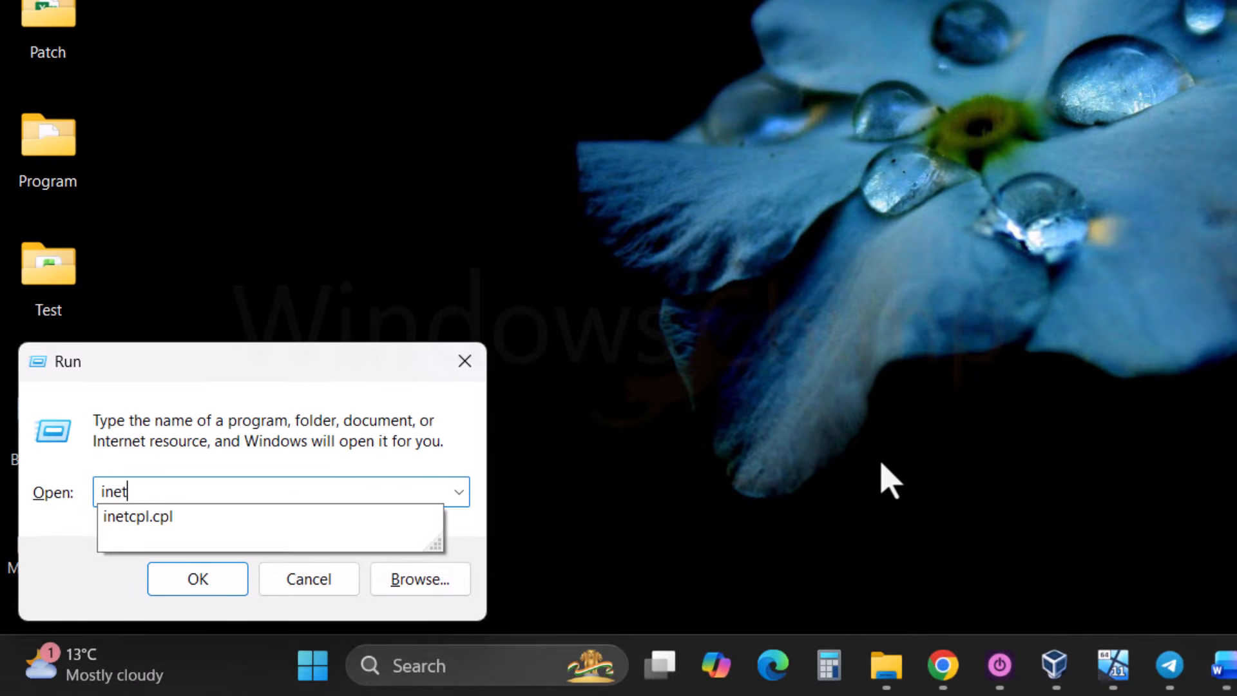
text(cpl.cpl)
key(Return)
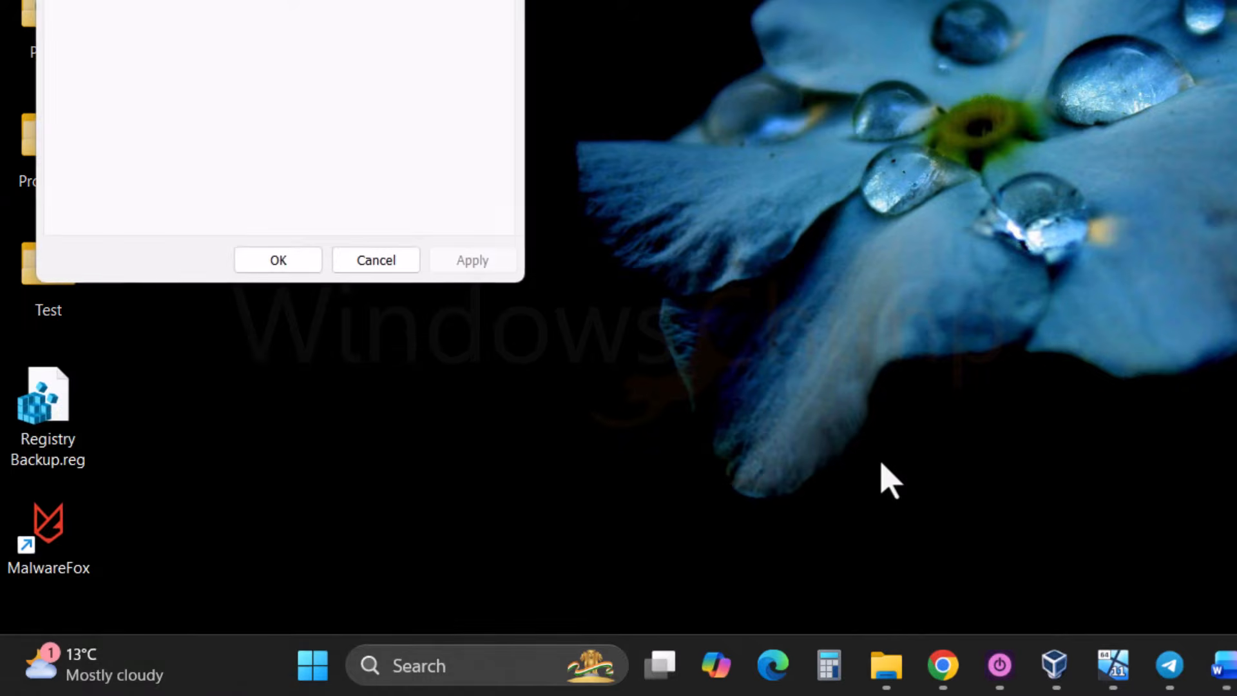
Disable the proxy server in the LAN settings of the internet connections, save the change and check the Wi-Fi status.
drag(207, 77, 531, 59)
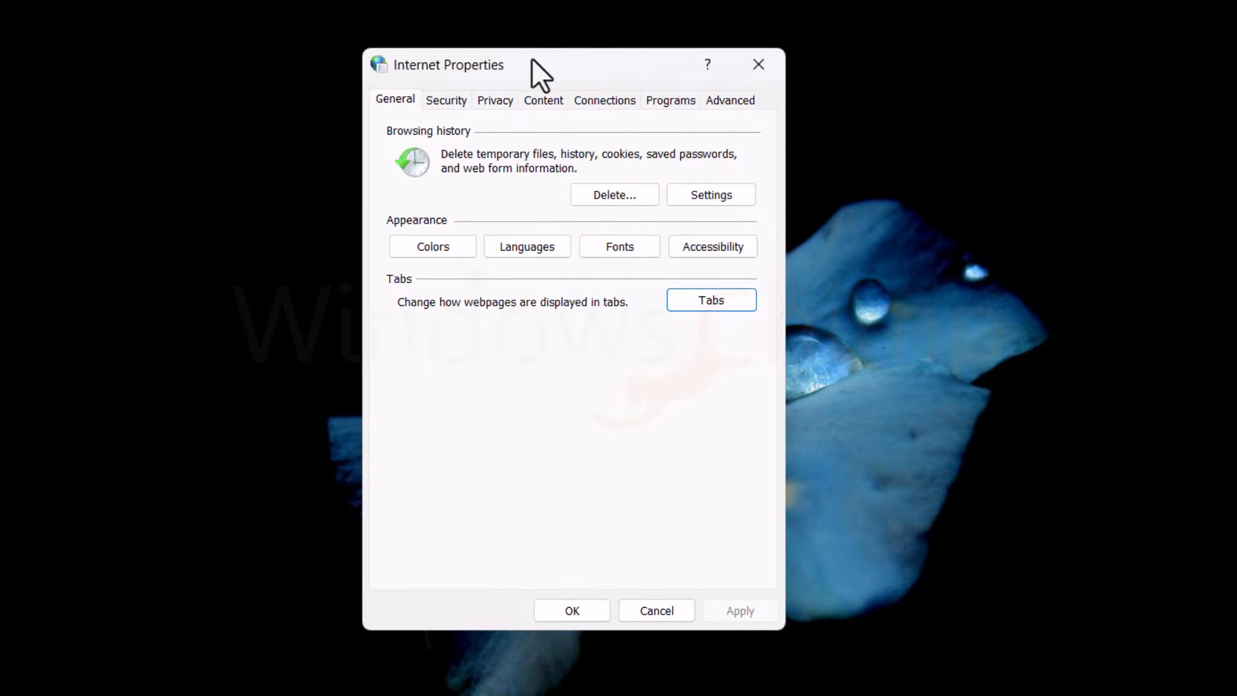
click(611, 100)
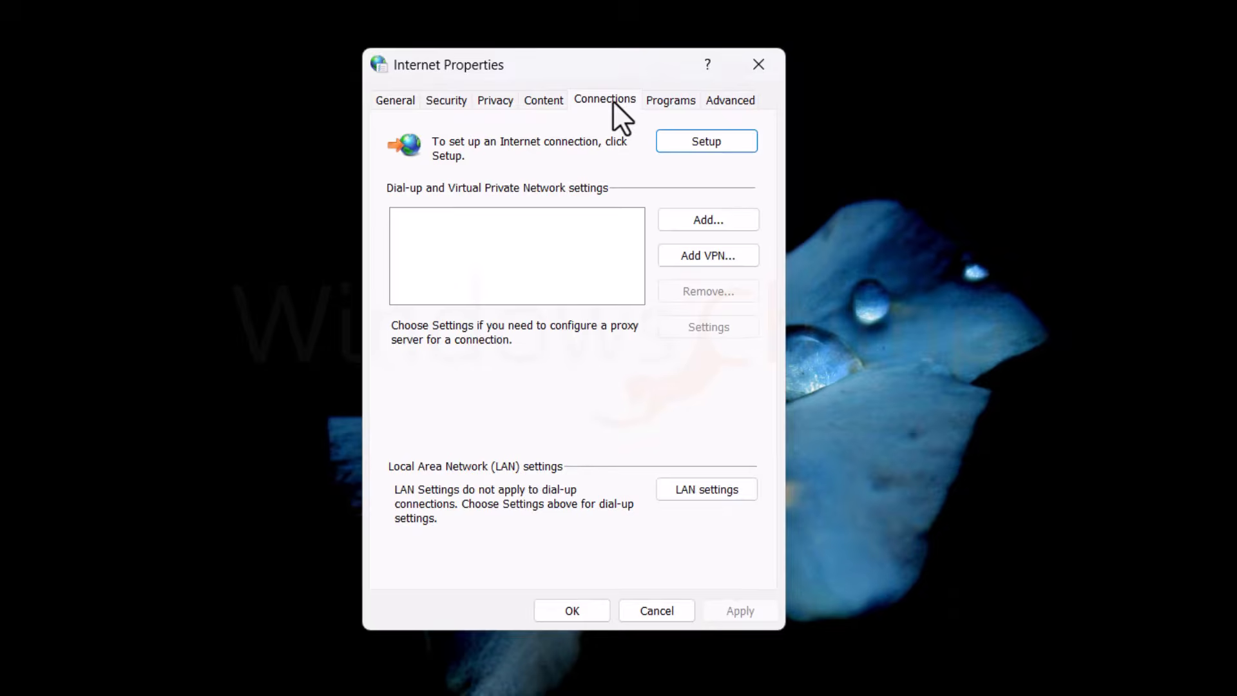
click(708, 492)
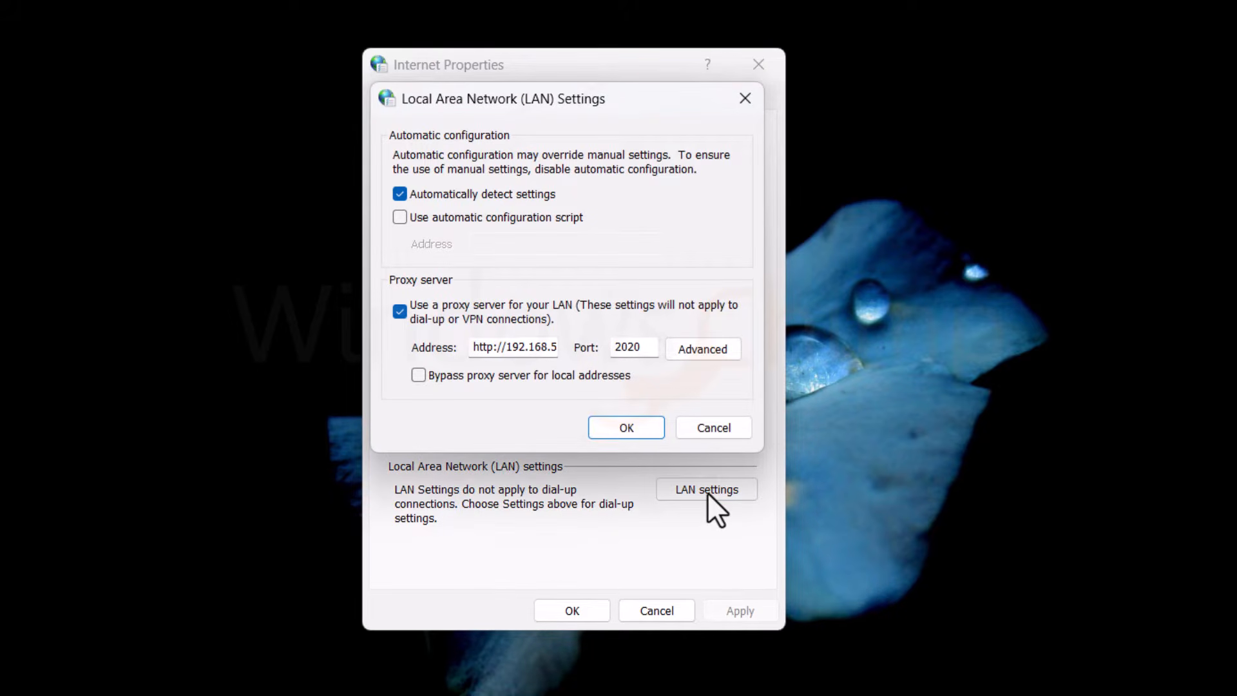
click(400, 312)
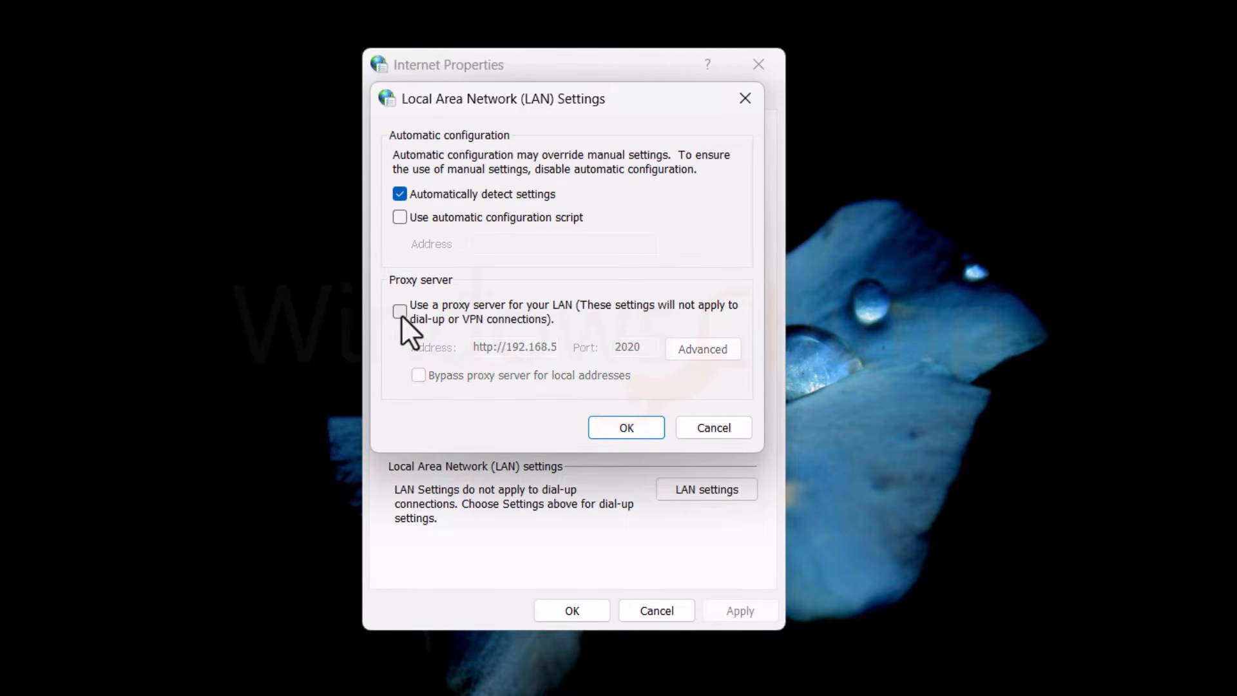
click(618, 428)
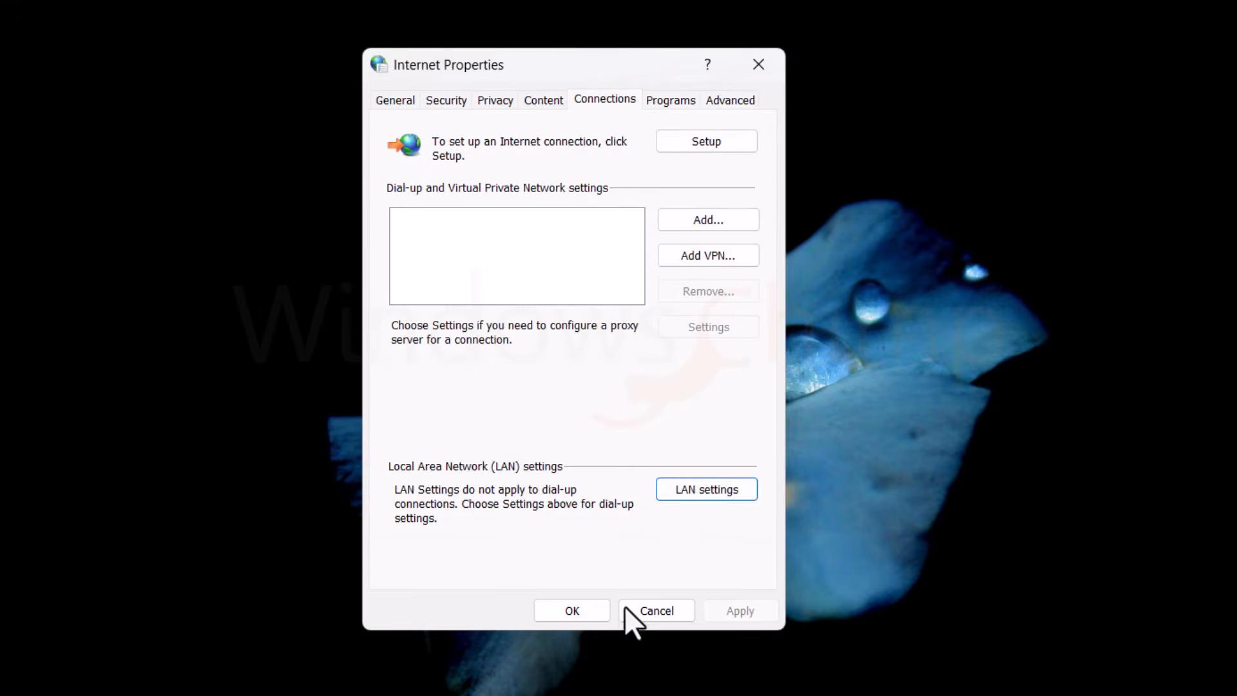
click(567, 611)
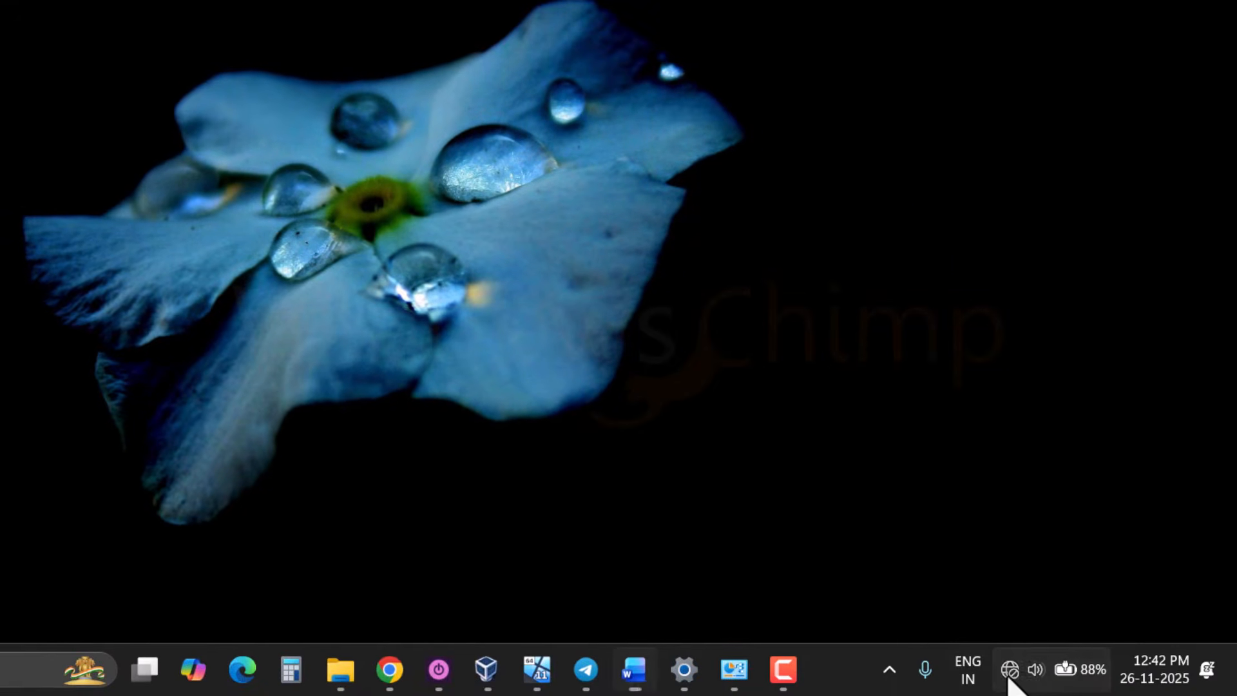
click(1009, 669)
click(934, 254)
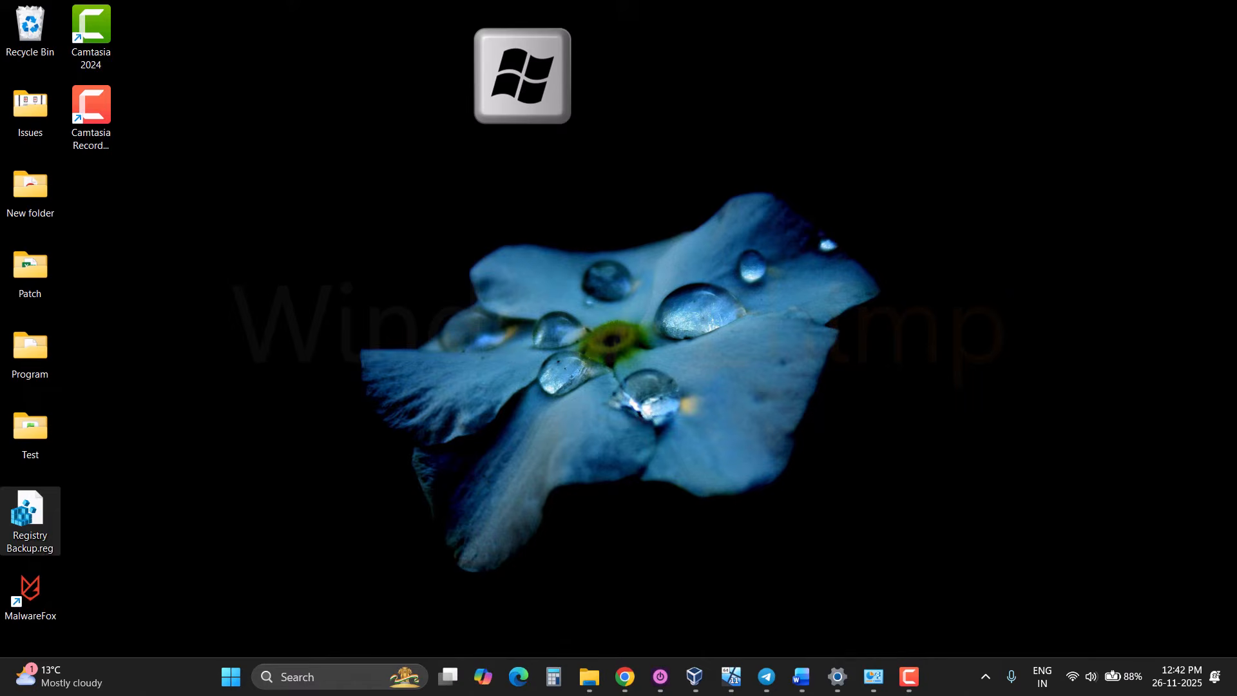
Open Network Connections by running ncpa.cpl and bring up the properties of the Wi-Fi adapter.
key(super+r)
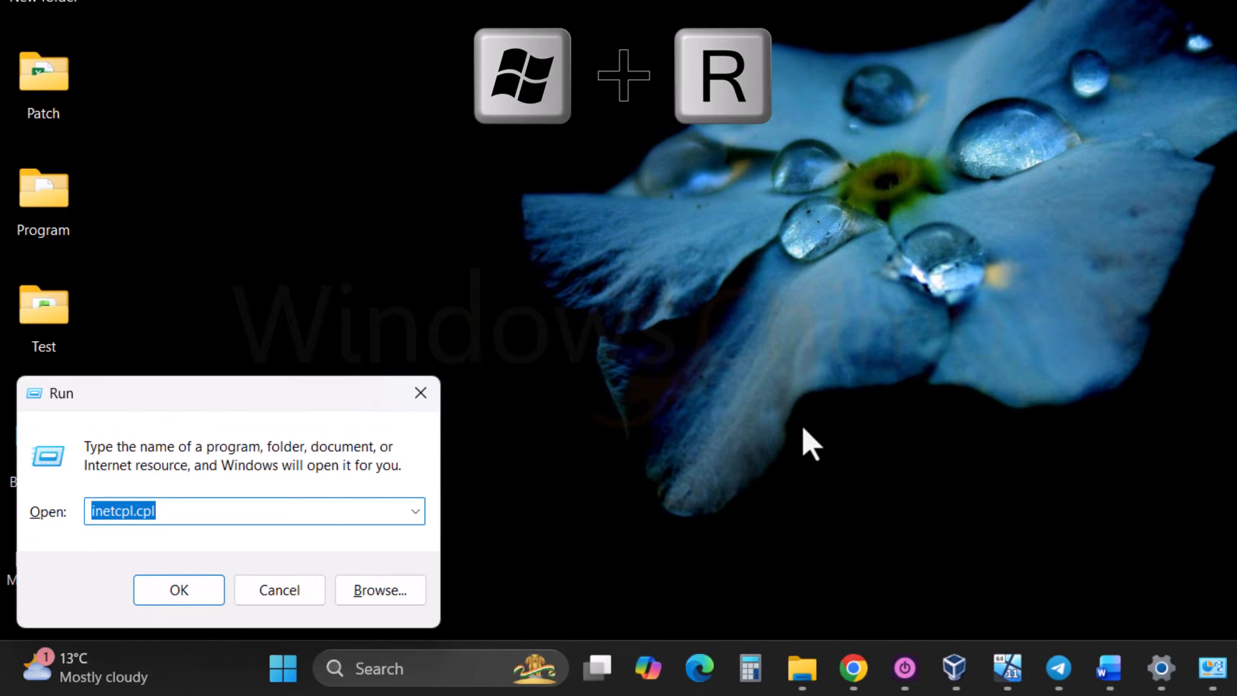
text(ncpa.cp)
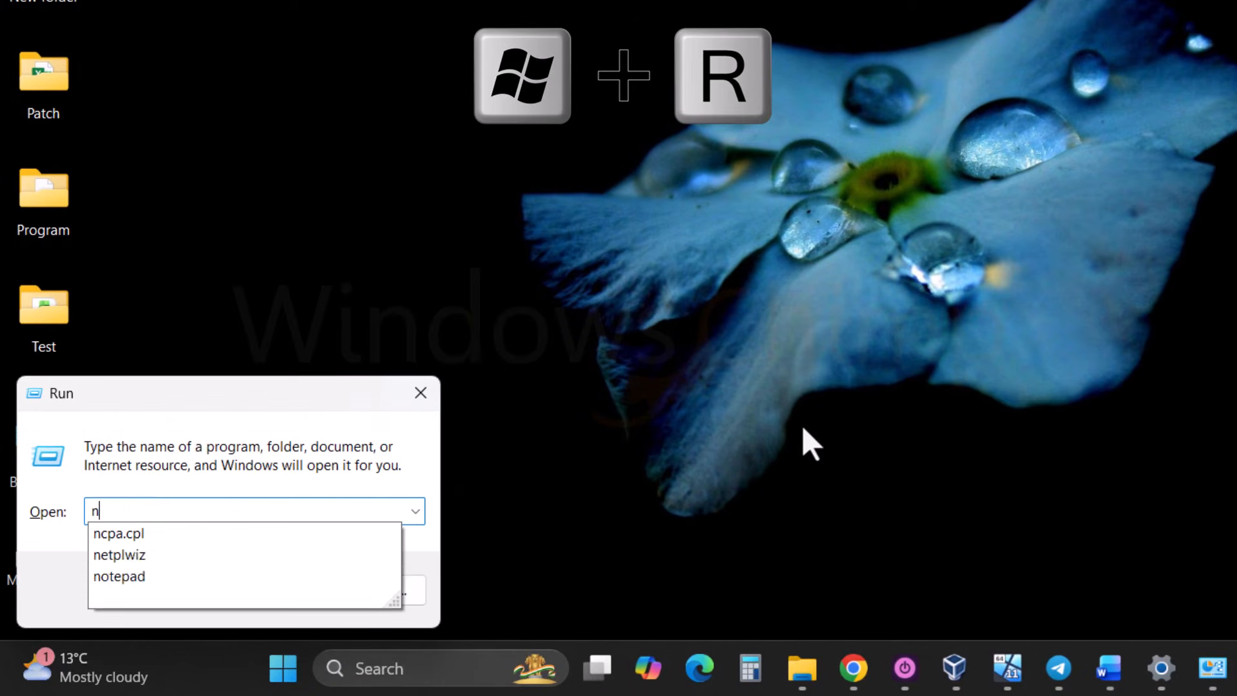
text(l)
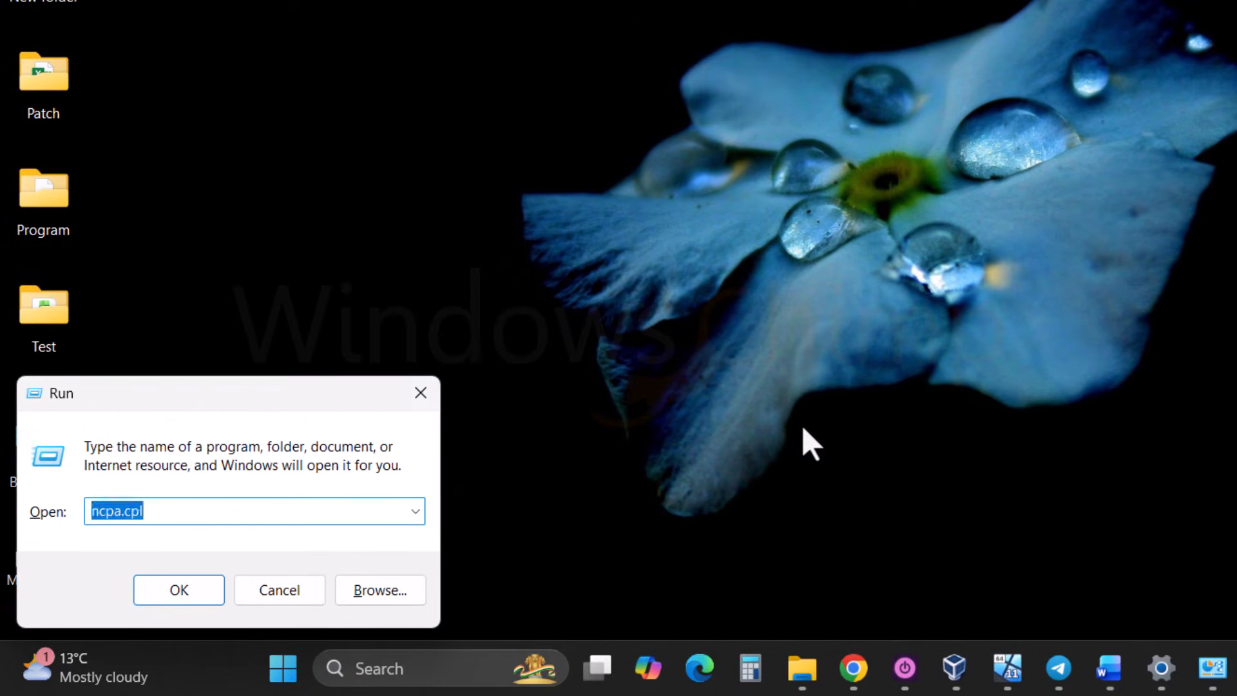
key(Return)
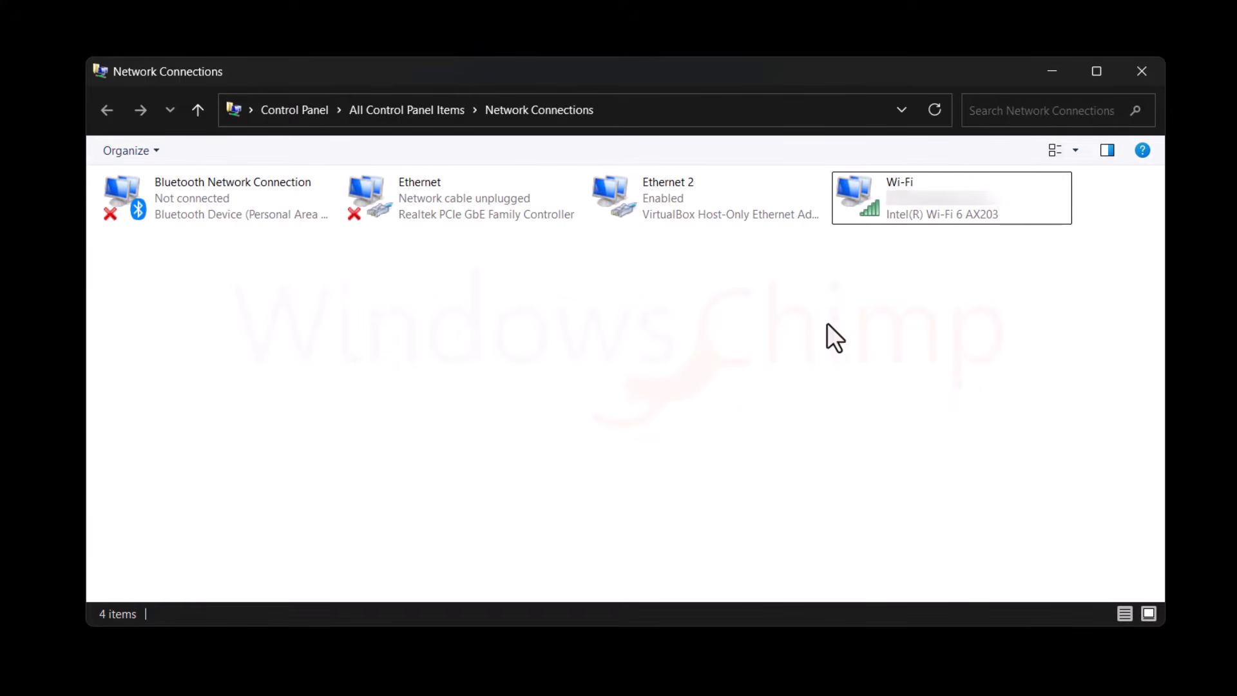
right_click(875, 180)
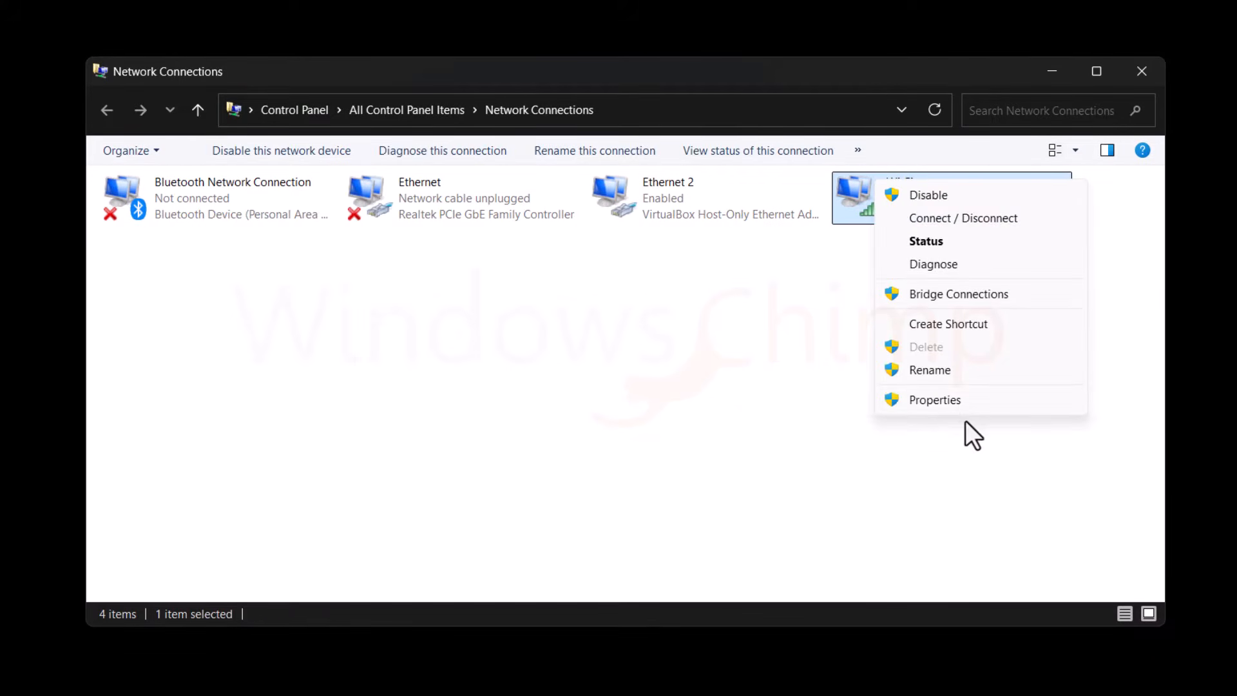
click(963, 402)
drag(307, 173, 621, 112)
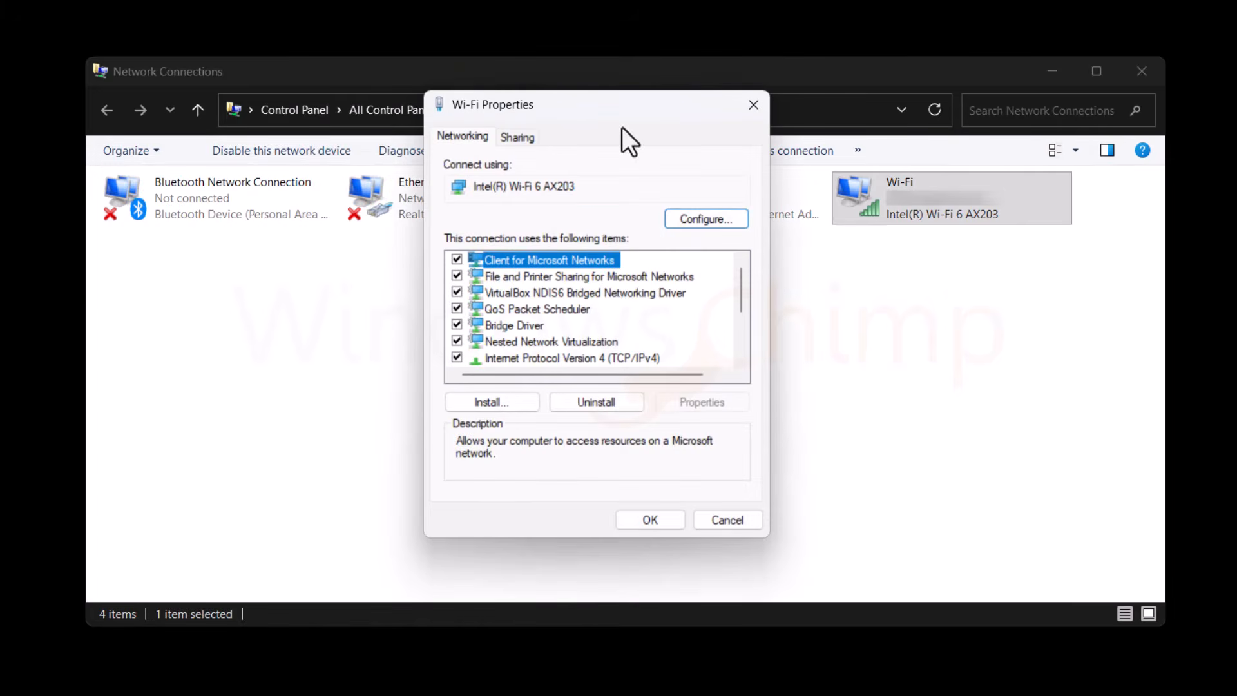
Set Internet Protocol Version 4 (TCP/IPv4) to obtain the DNS server address automatically and save it.
scroll(588, 318, down, 2)
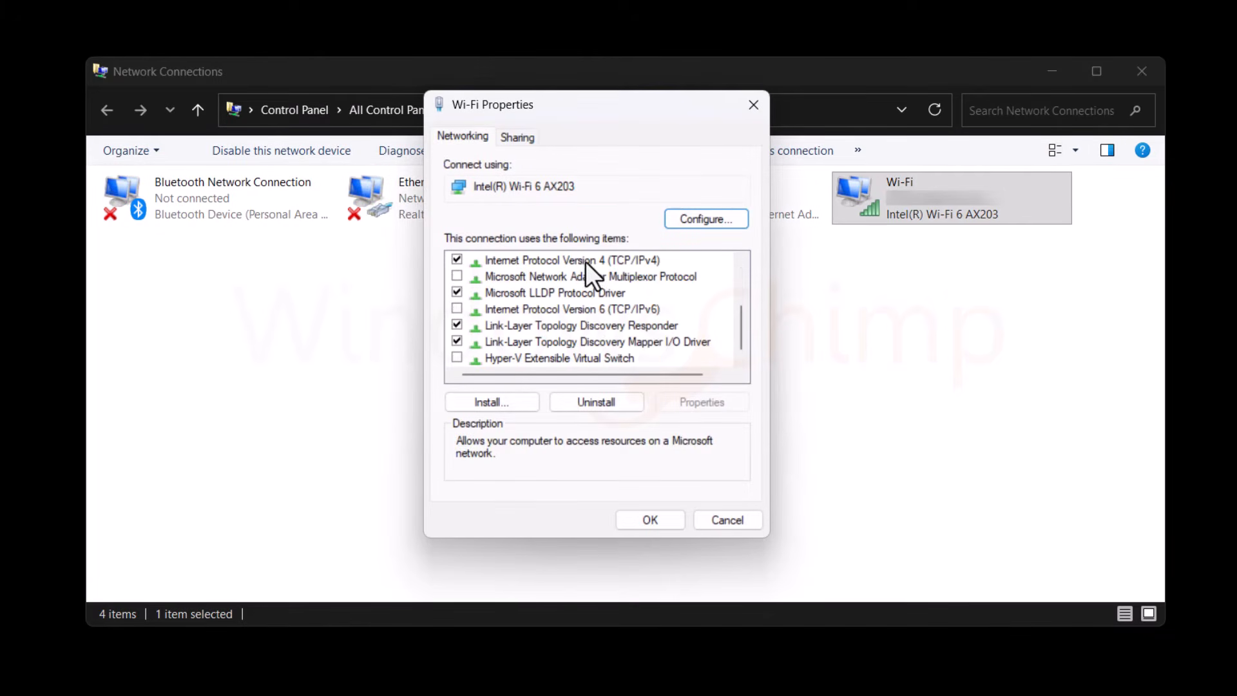
click(586, 261)
click(717, 405)
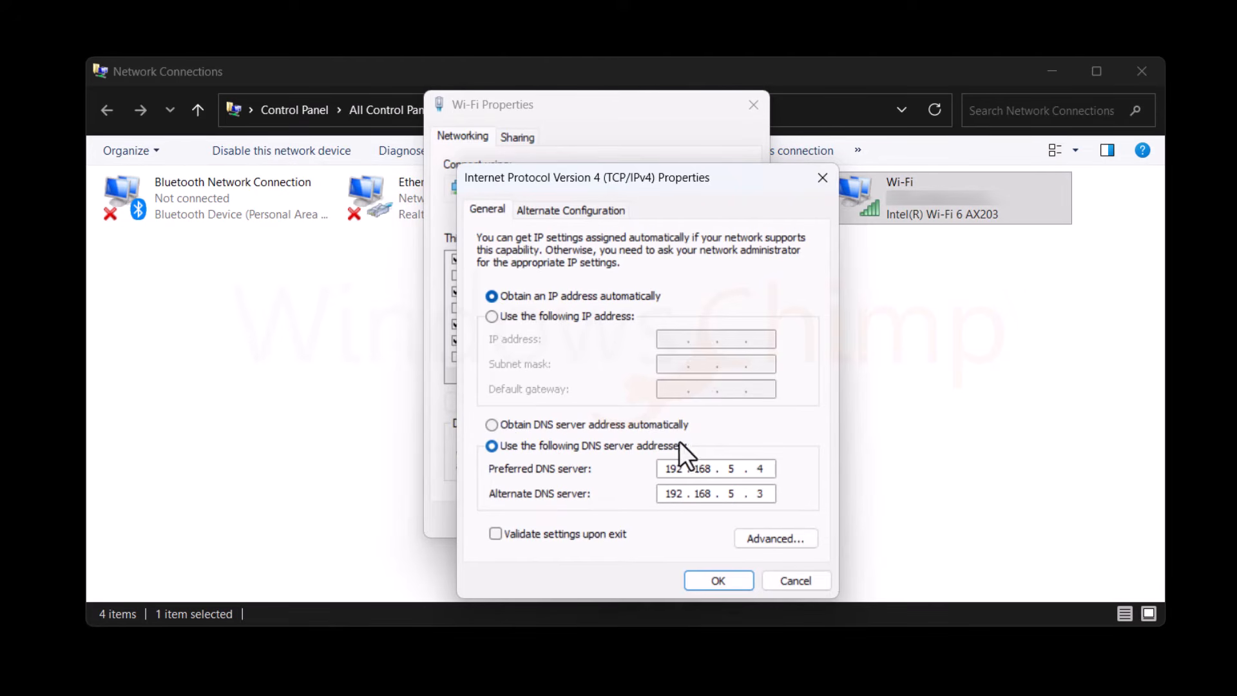
click(493, 423)
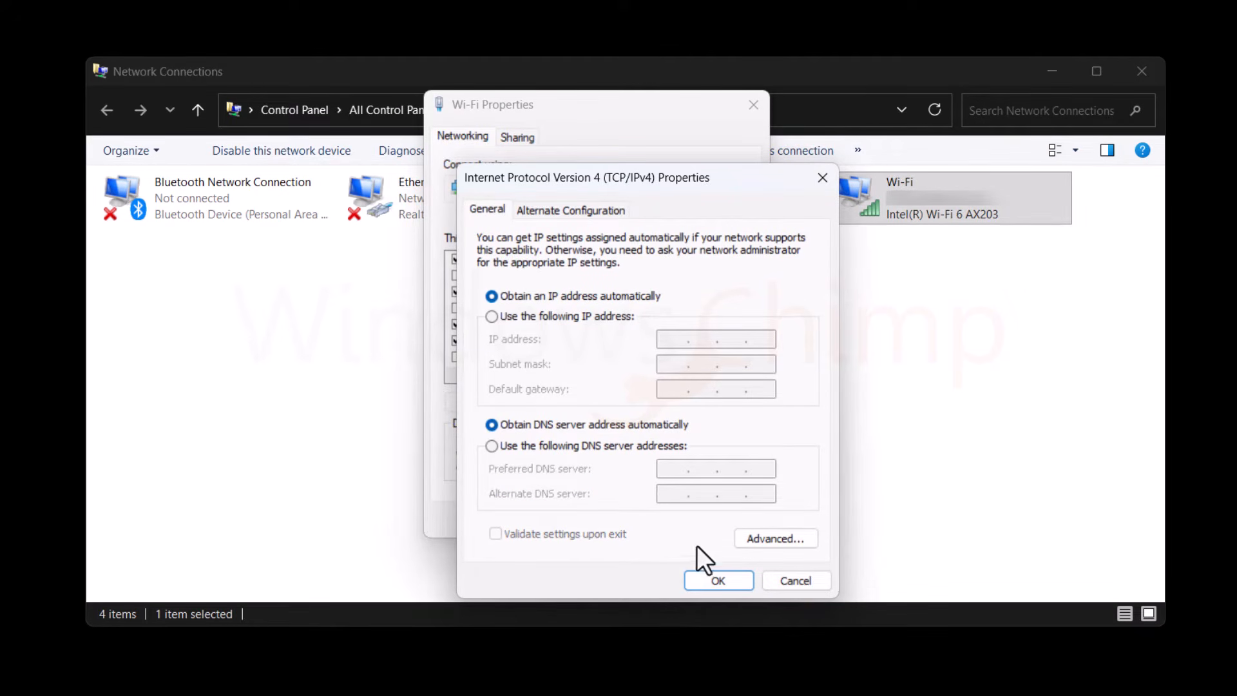
click(729, 585)
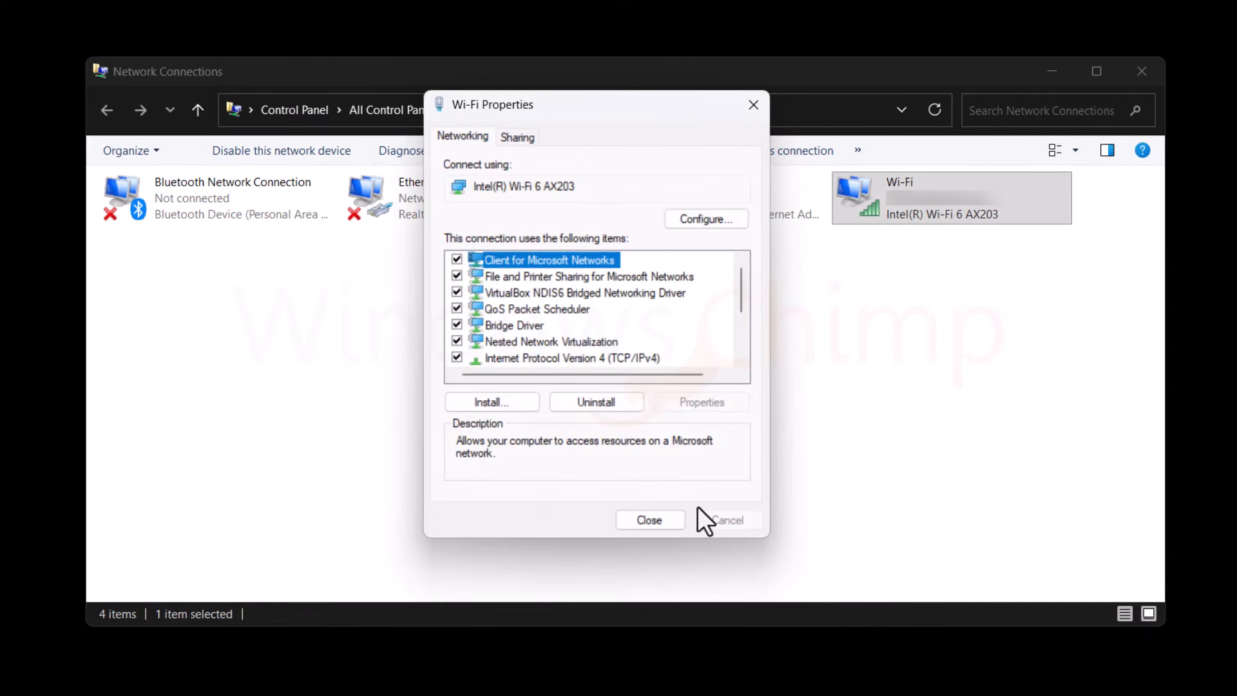
Set the TCP/IPv4 preferred DNS server to 8.8.8.8 and the alternate to 8.8.4.4, and close the Wi-Fi properties.
click(605, 359)
scroll(671, 348, down, 1)
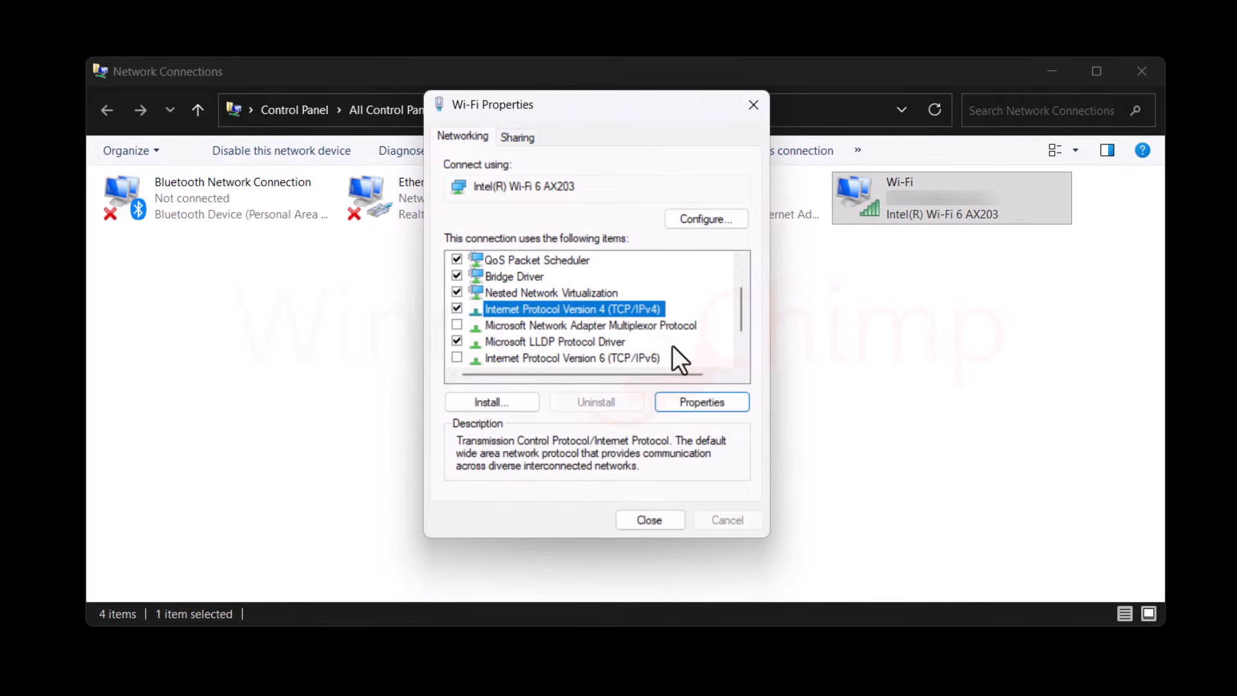
click(705, 397)
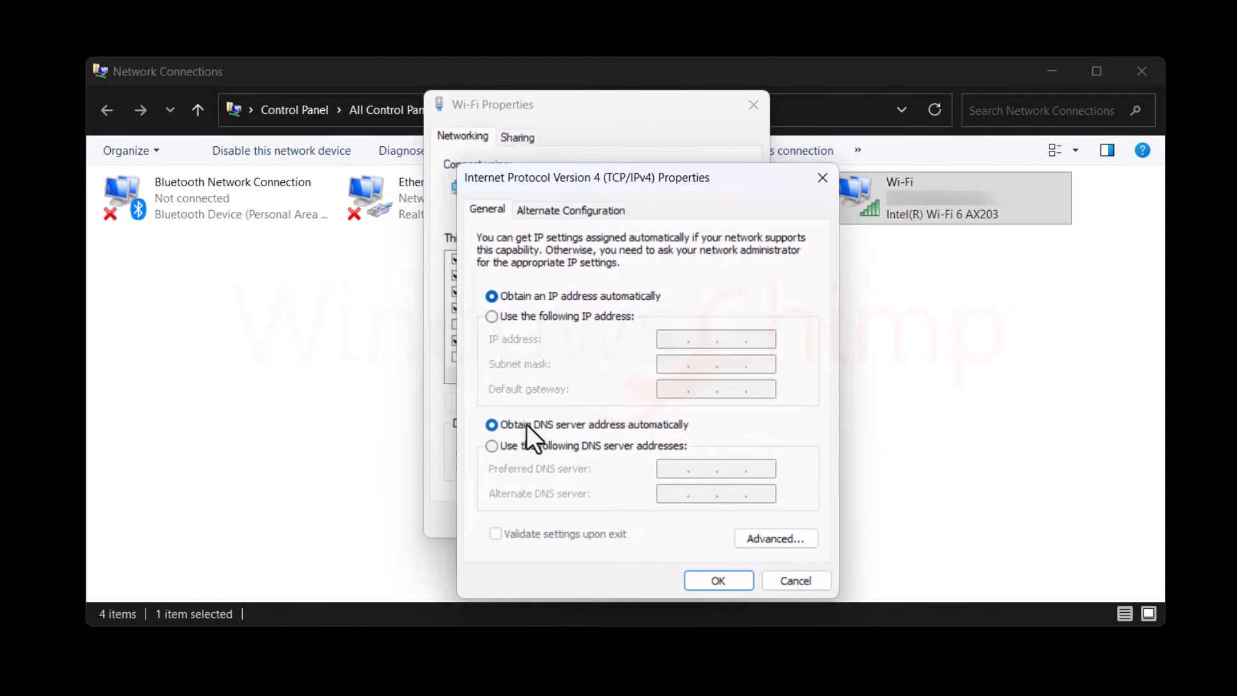
click(492, 446)
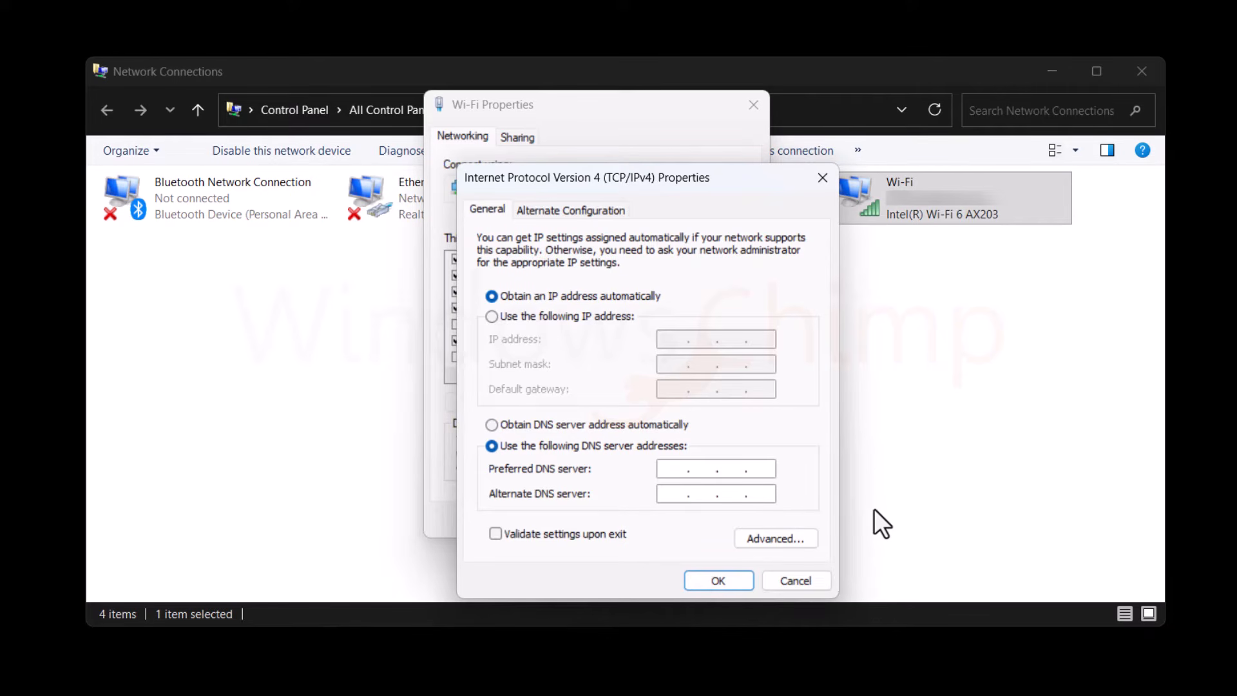
text(8.8.8.8)
key(Tab)
text(8.8.4.4)
click(731, 578)
click(652, 517)
Disable the Wi-Fi adapter in Network Connections and enable it again.
right_click(876, 200)
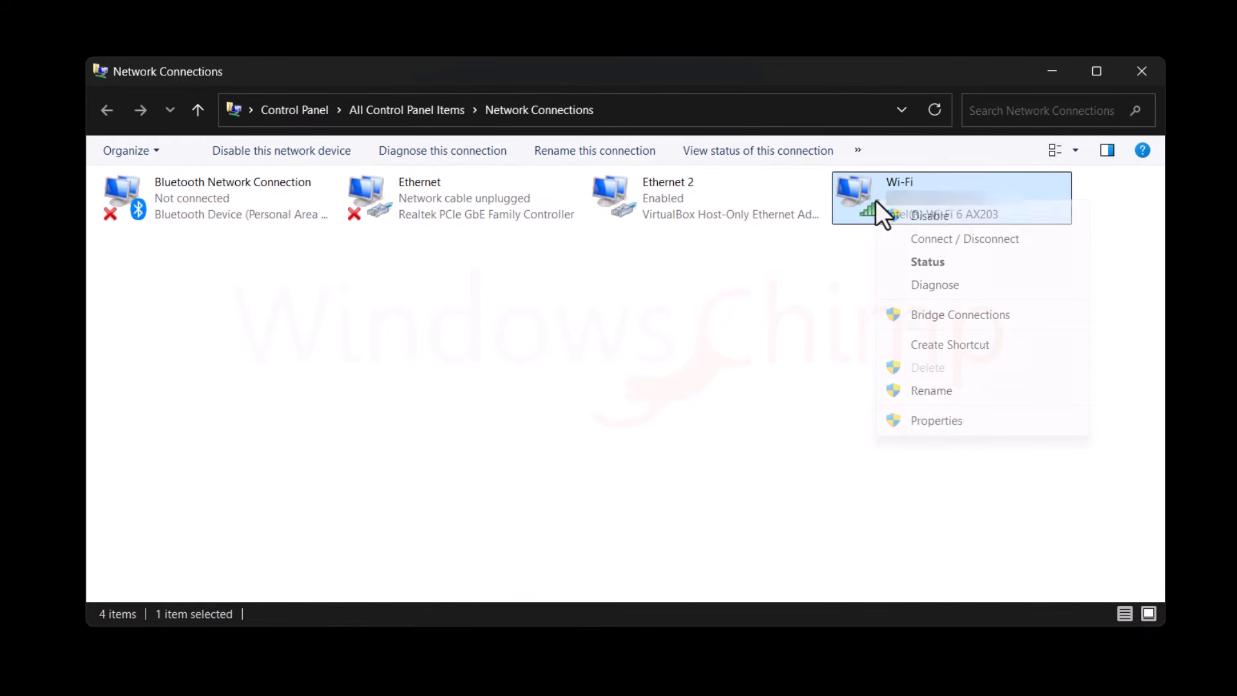
click(903, 217)
right_click(880, 192)
click(910, 211)
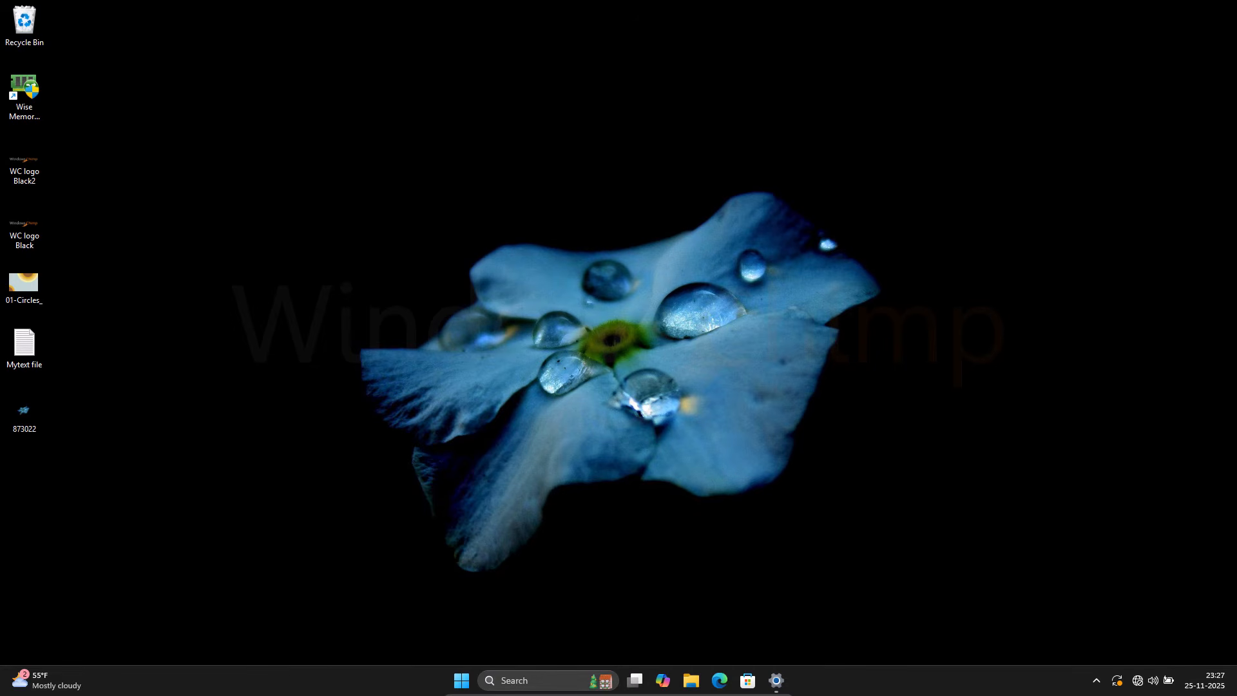
Run a network reset from the advanced network settings and confirm resetting the network settings.
click(480, 688)
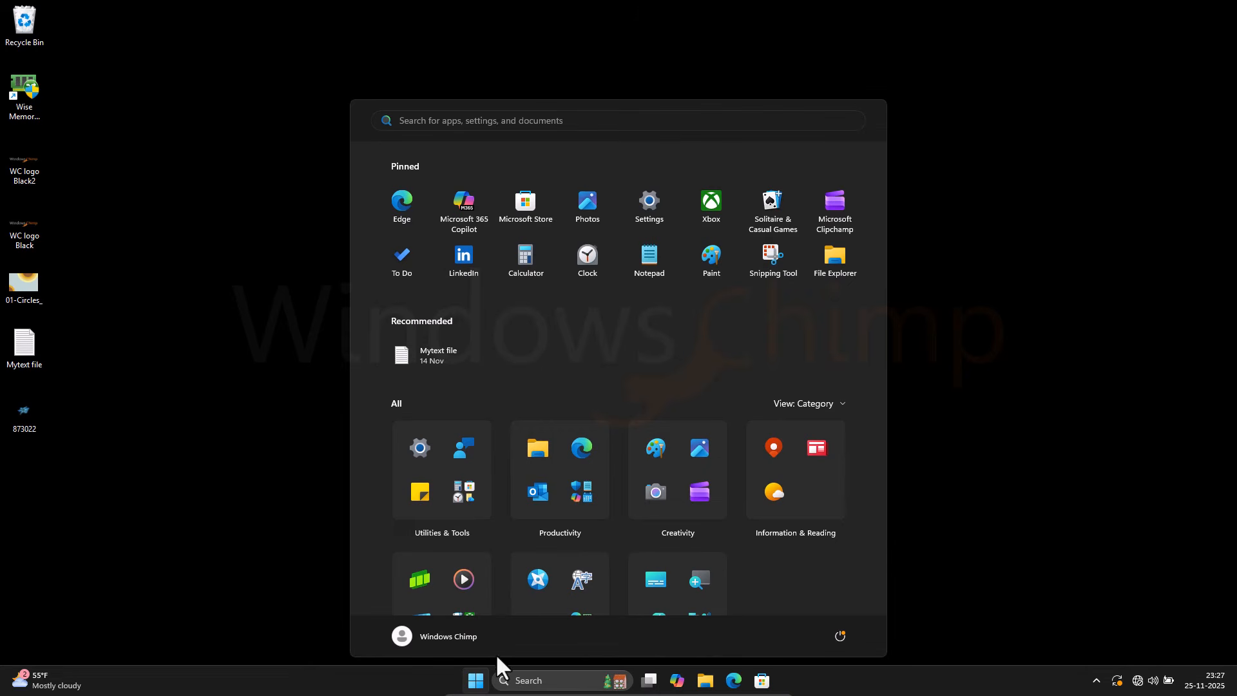
click(649, 199)
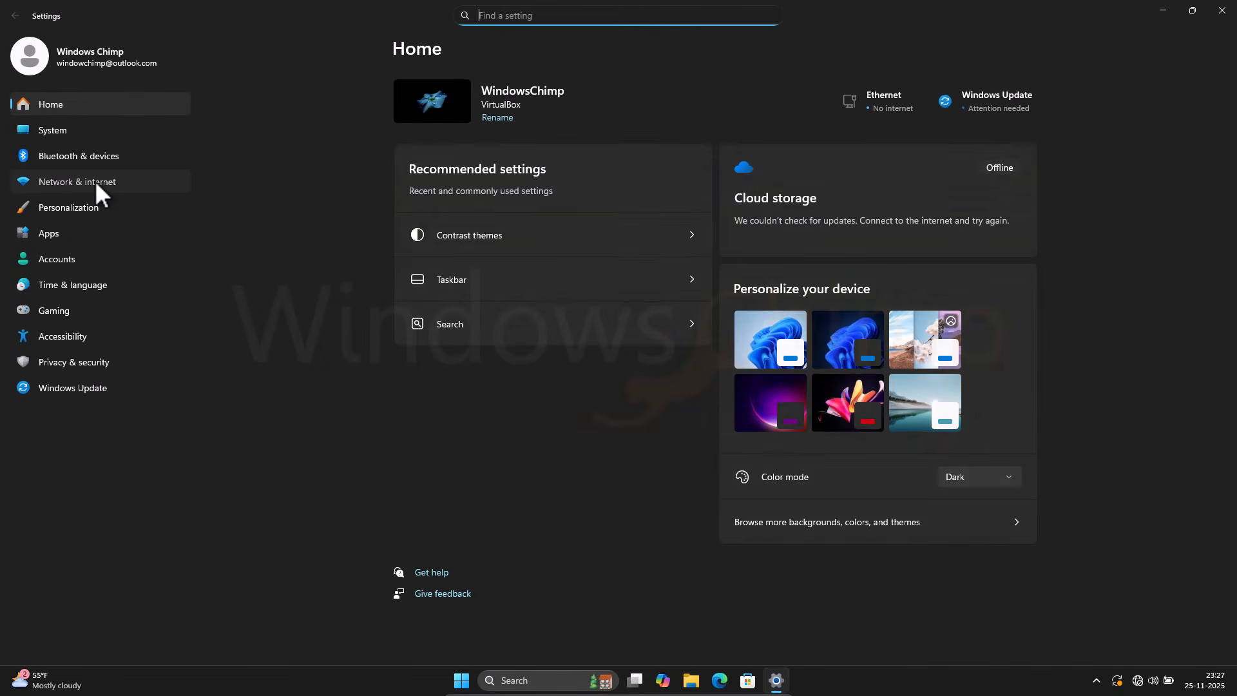
click(94, 180)
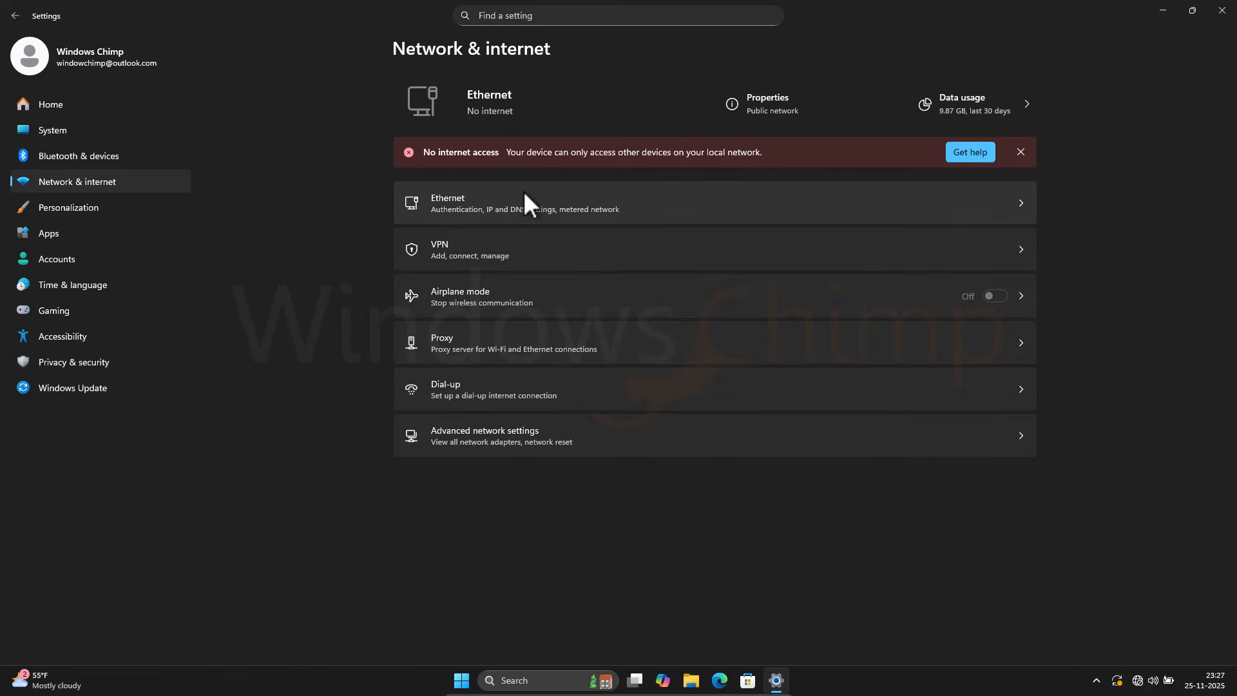
click(522, 451)
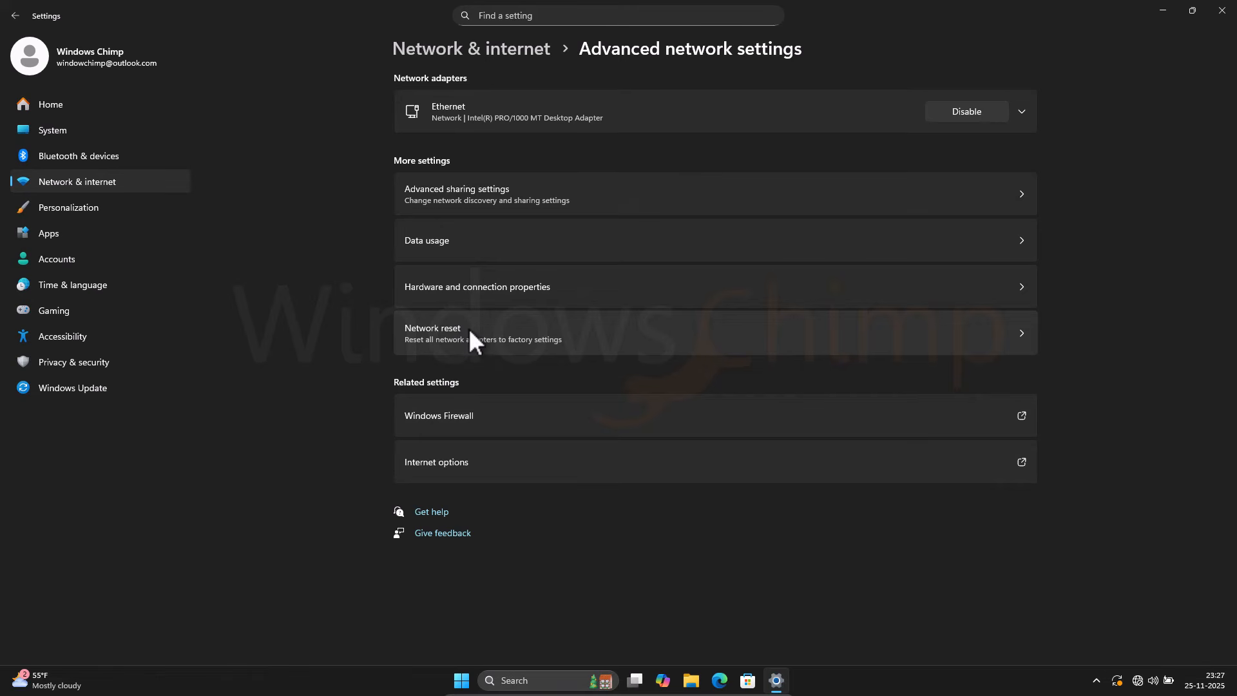
click(469, 328)
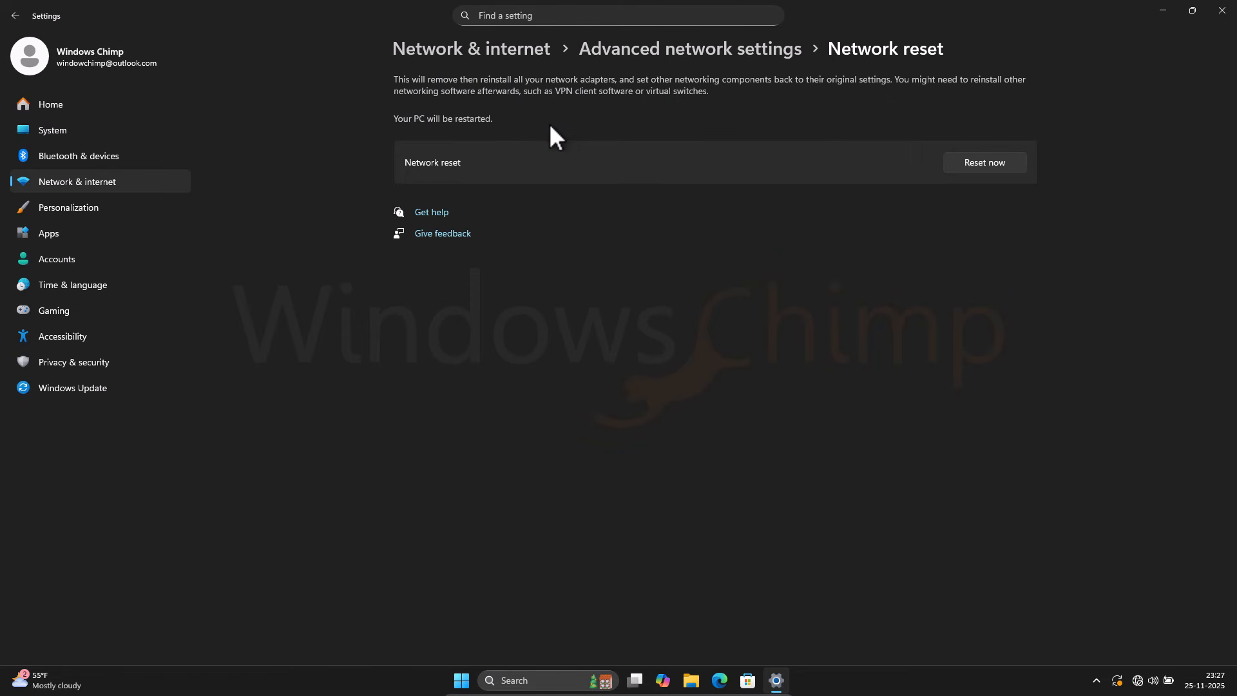
click(988, 165)
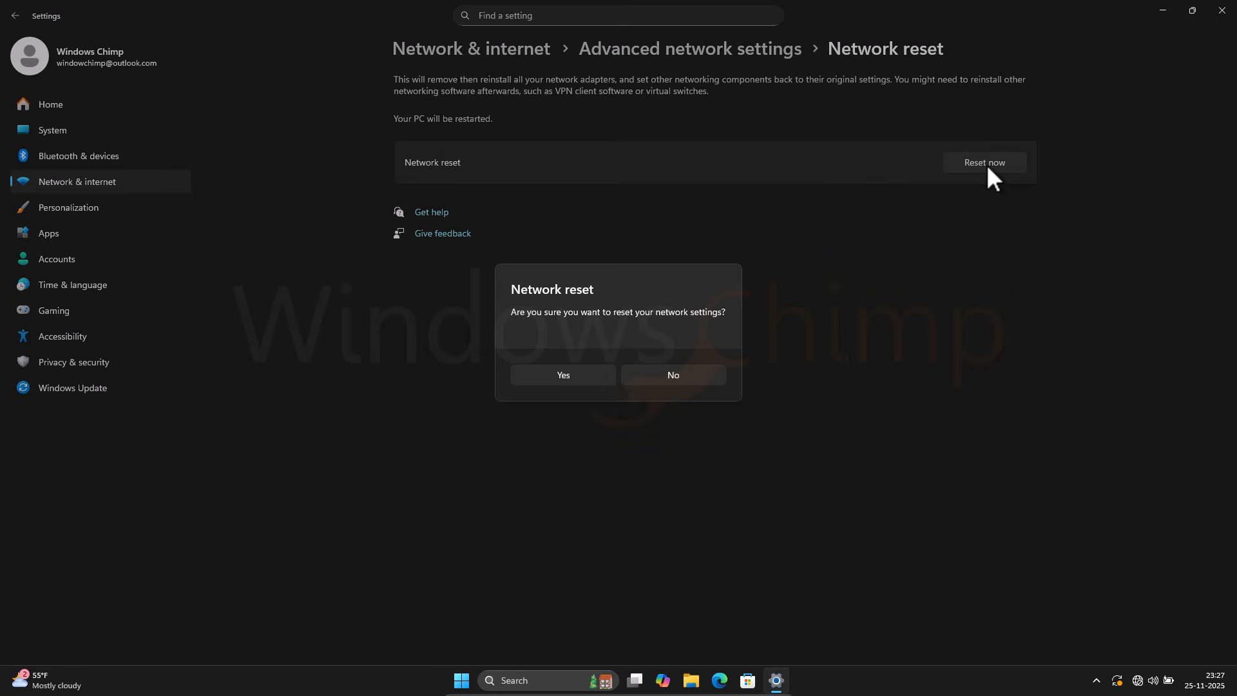
click(561, 375)
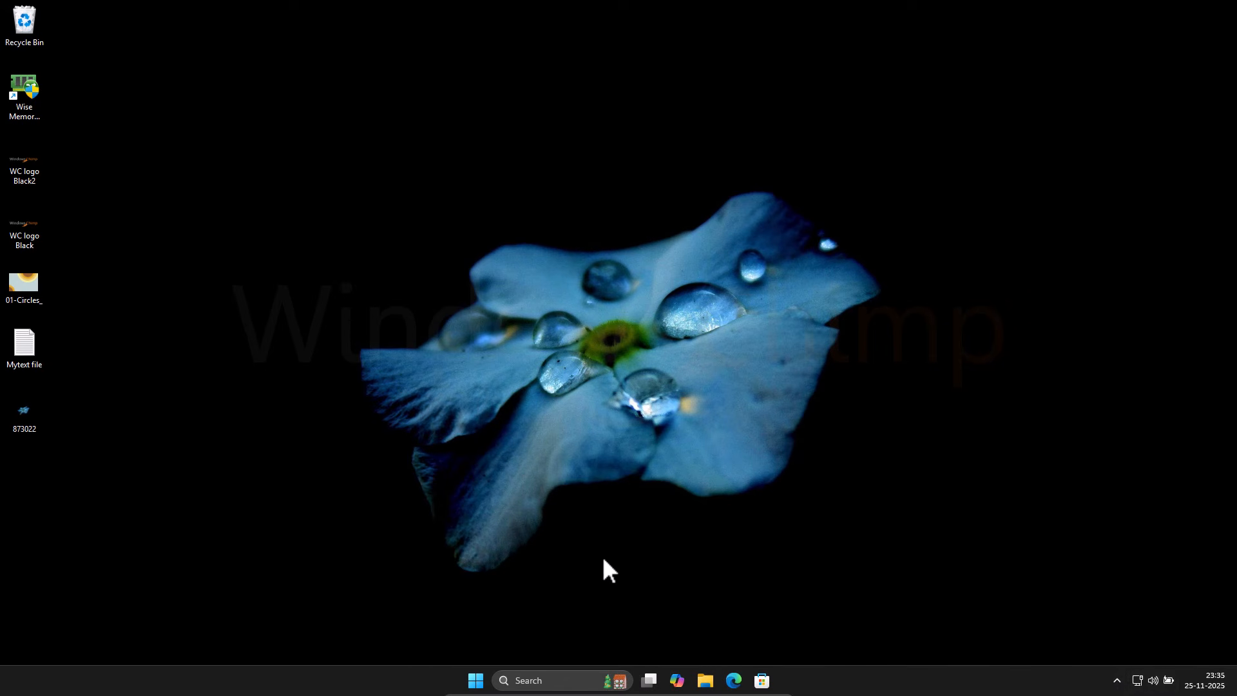
Open Command Prompt as administrator, allow it to make changes, and move its window toward the middle of the desktop.
click(476, 682)
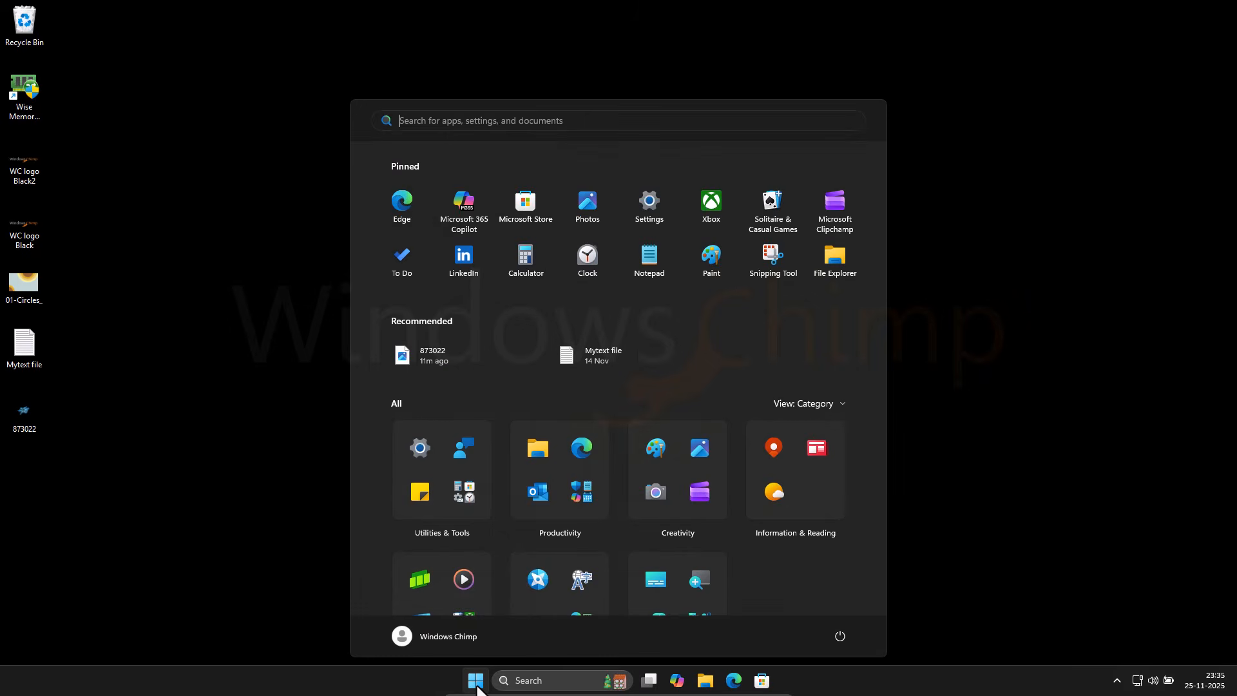
text(cmd)
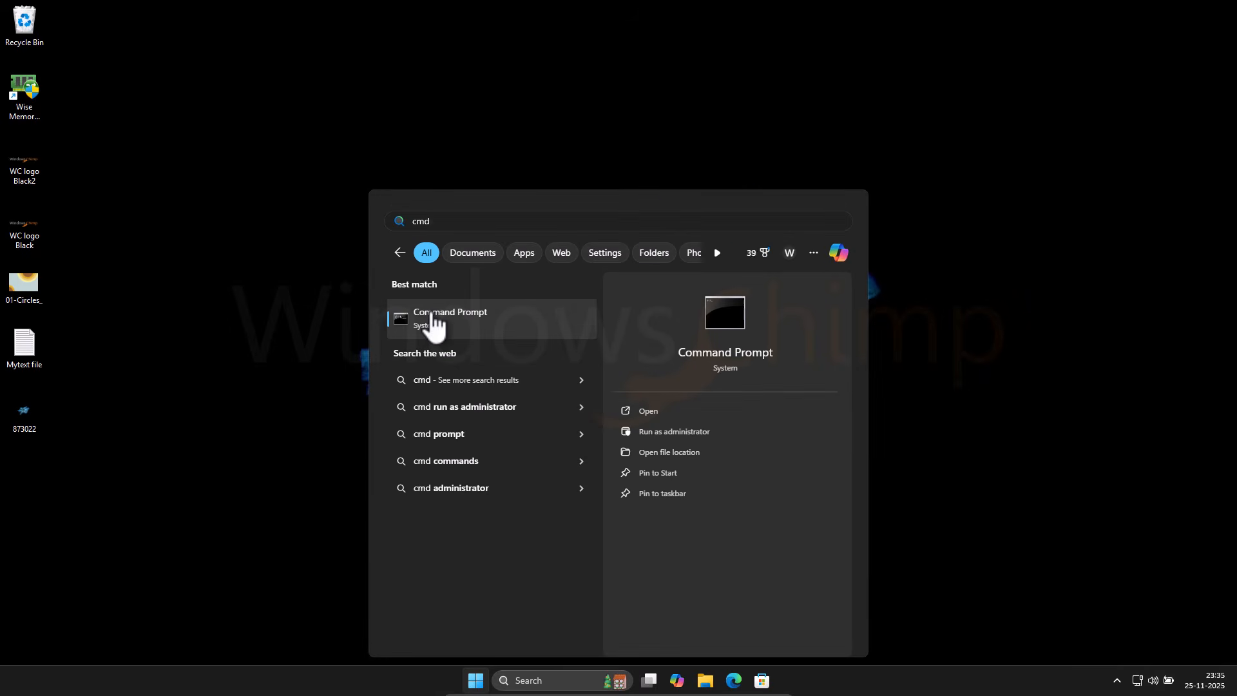
right_click(433, 316)
click(468, 324)
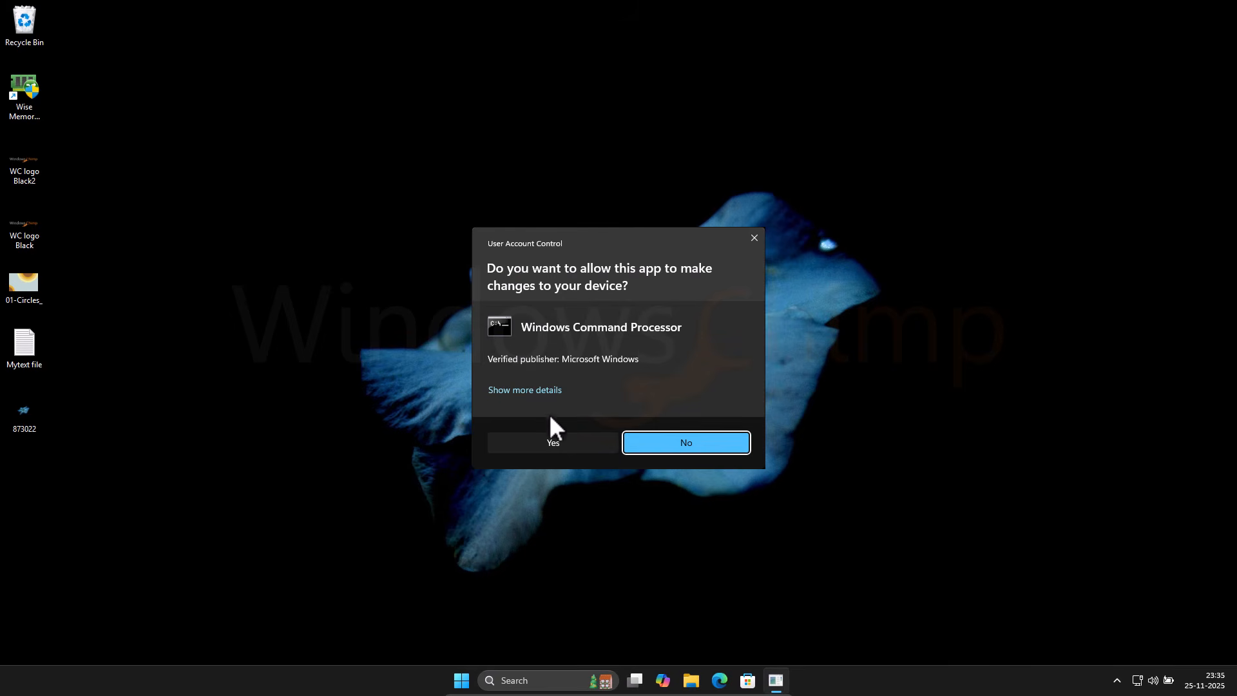
click(570, 441)
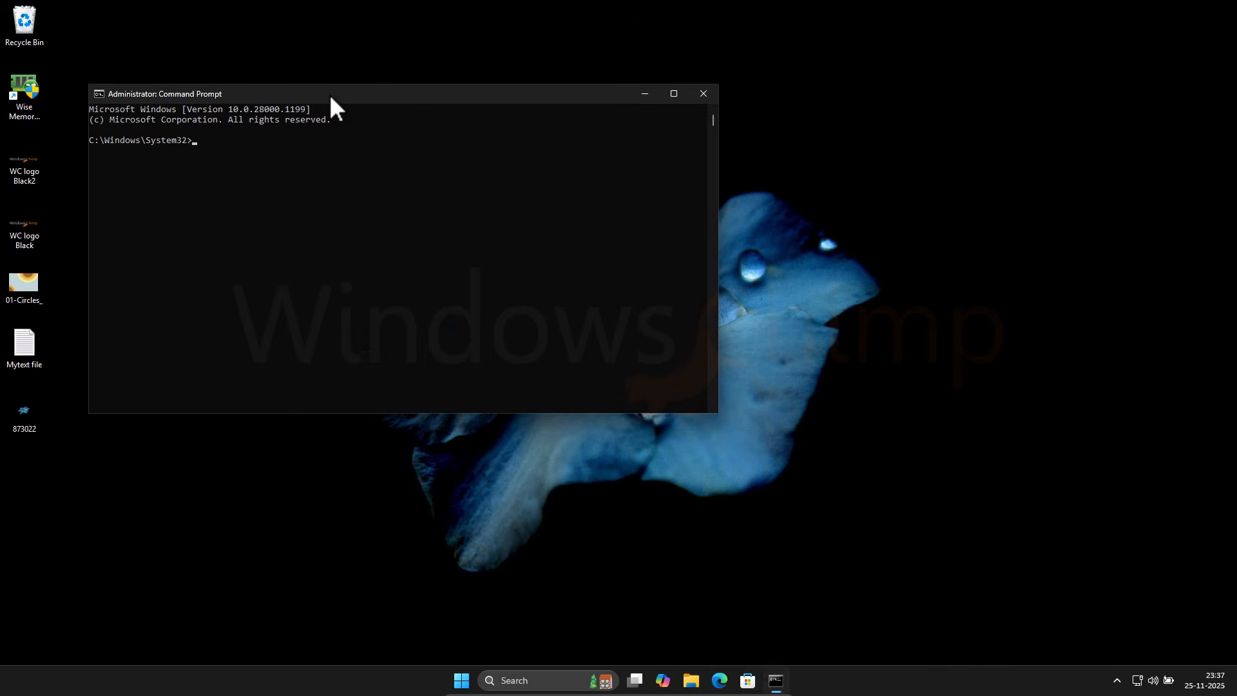
drag(330, 95, 593, 208)
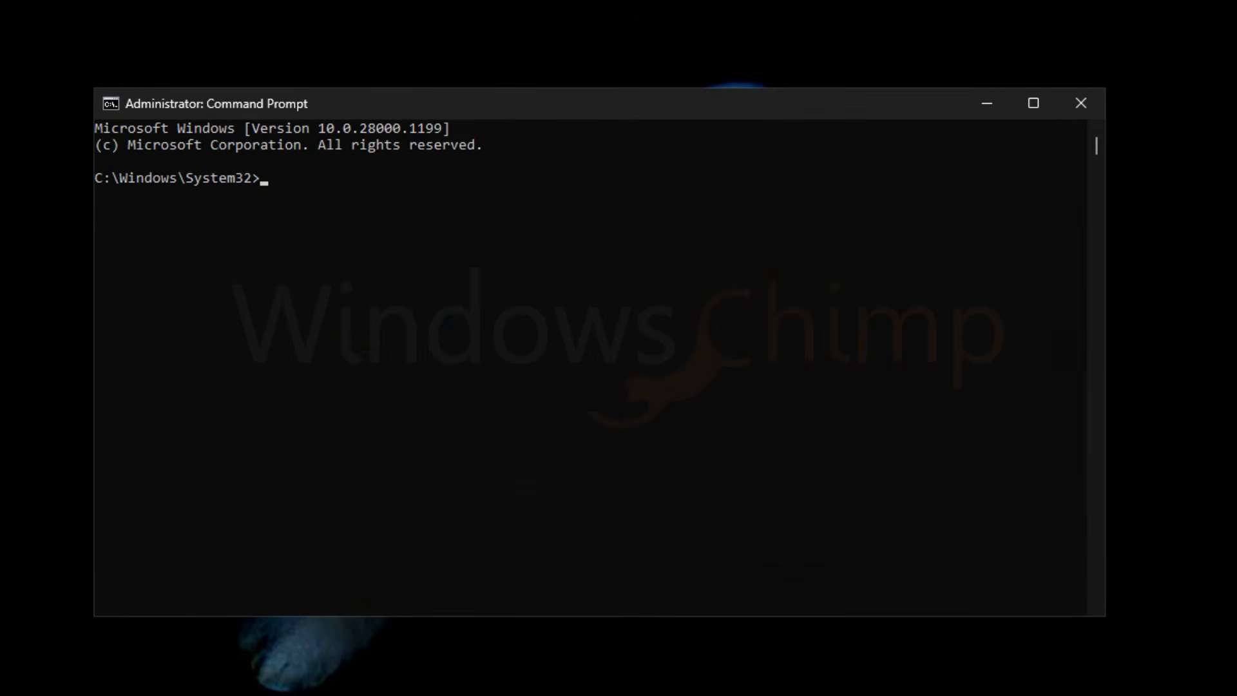
Refresh the IP configuration and DNS cache by running ipconfig /release, ipconfig /flushdns and ipconfig /renew.
text(ipconfig /rele)
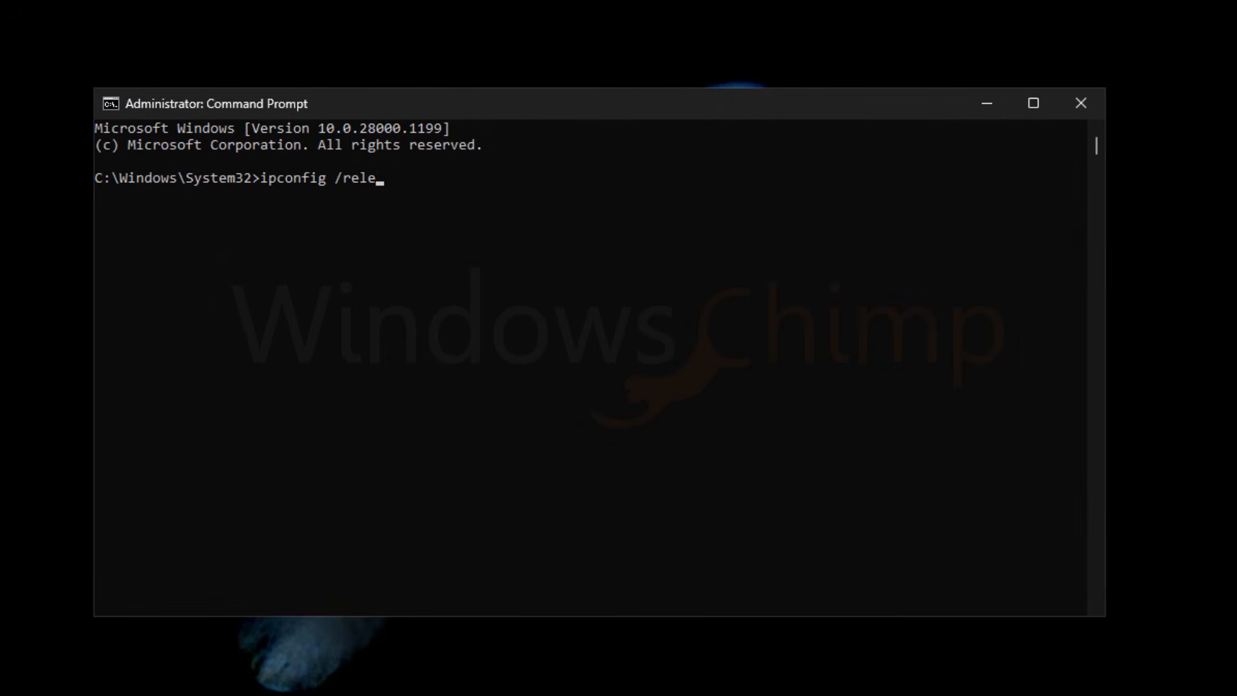
text(ase)
key(Return)
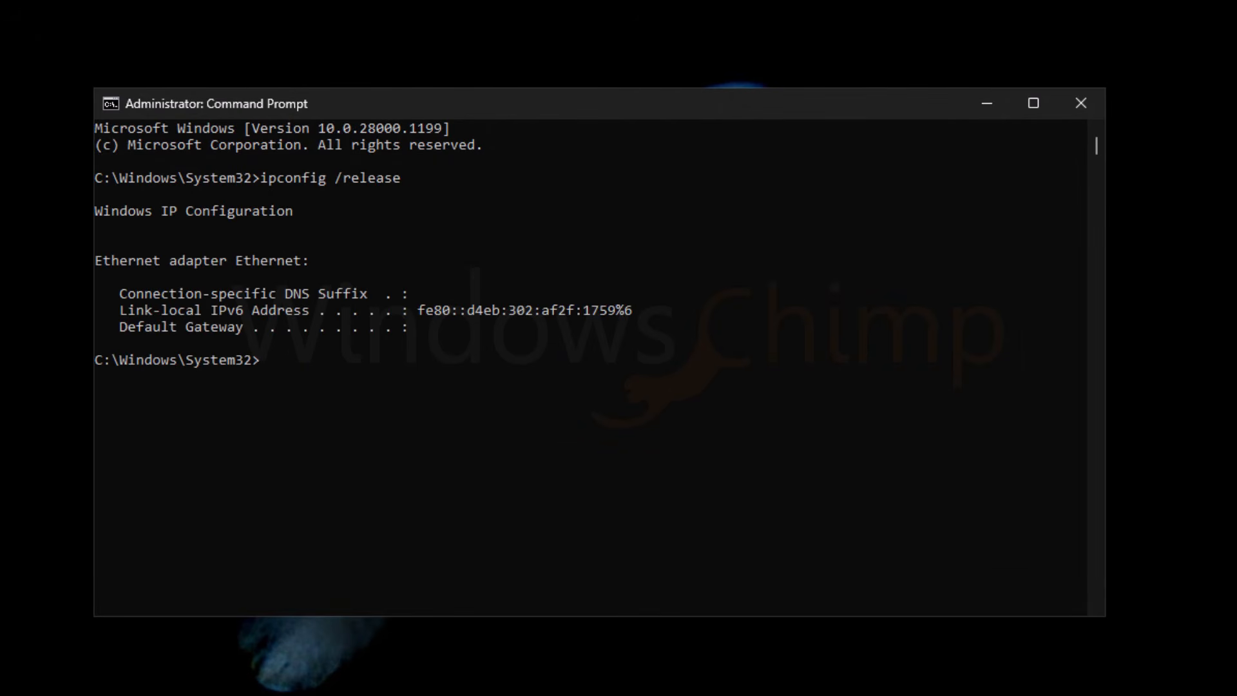
text(ipconfig /flushdns)
key(Return)
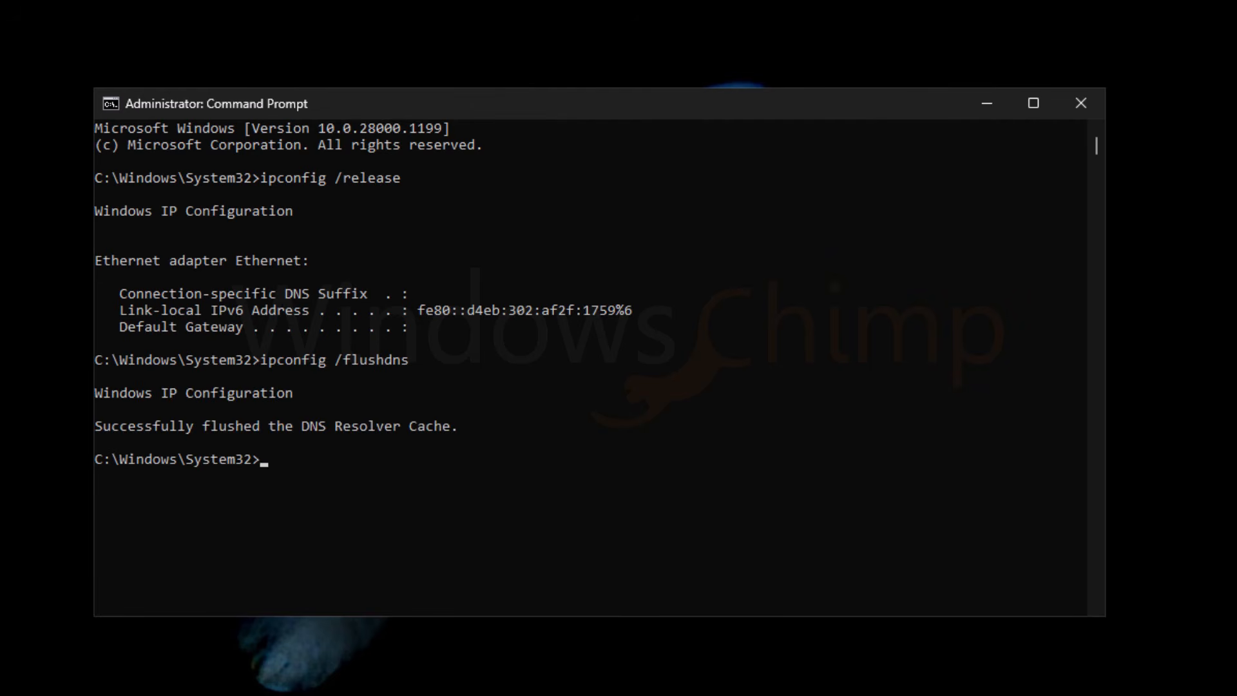
text(ipconfig /renew)
key(Return)
Reset the TCP/IP stack and Winsock catalog with netsh int ip reset and netsh winsock reset, and close Command Prompt.
text(net)
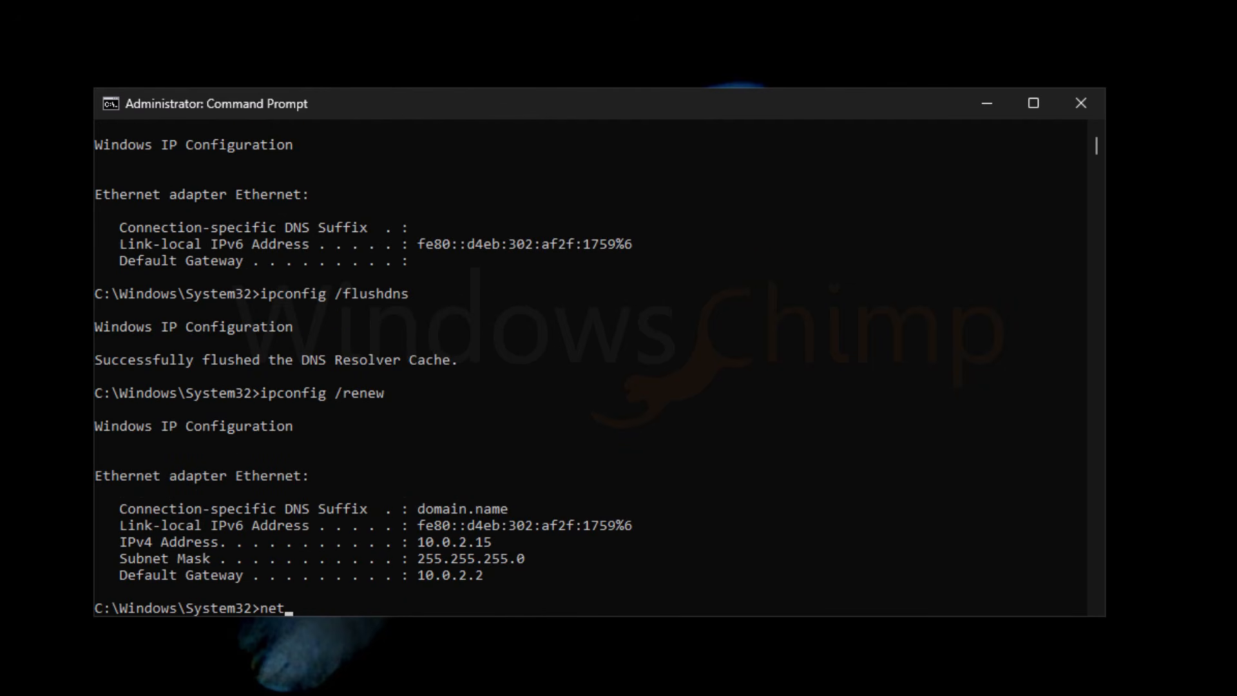
text(sh int ip reset)
key(Return)
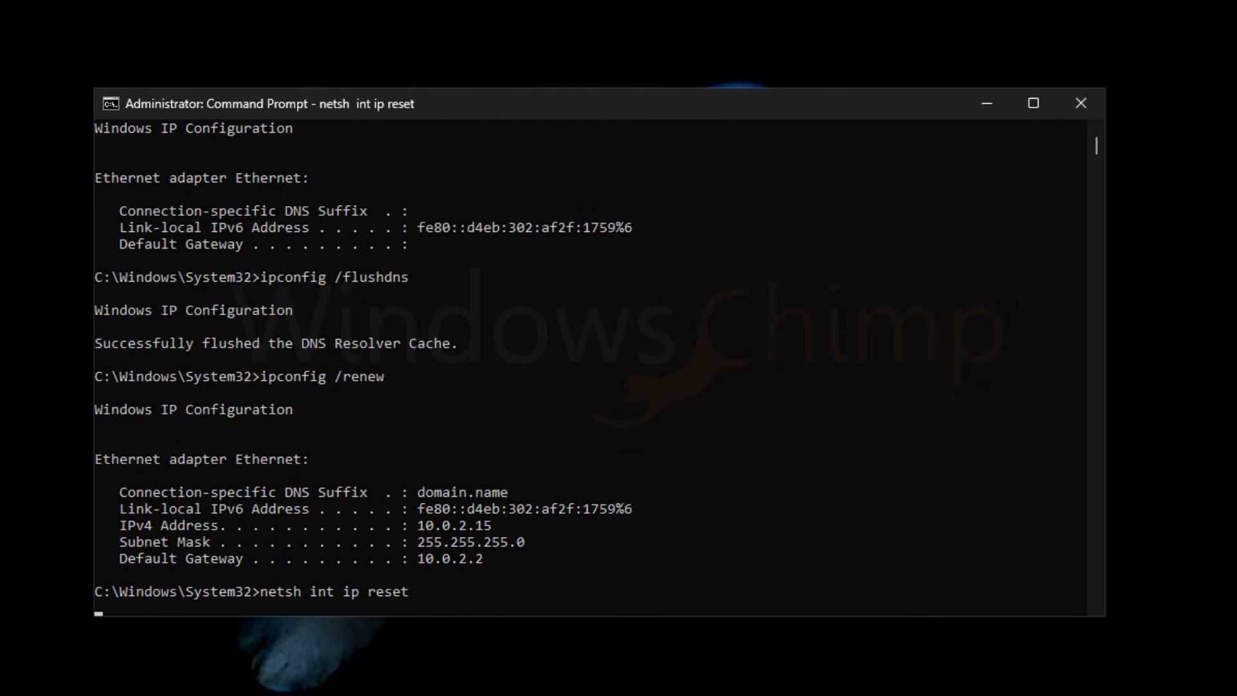
text(net)
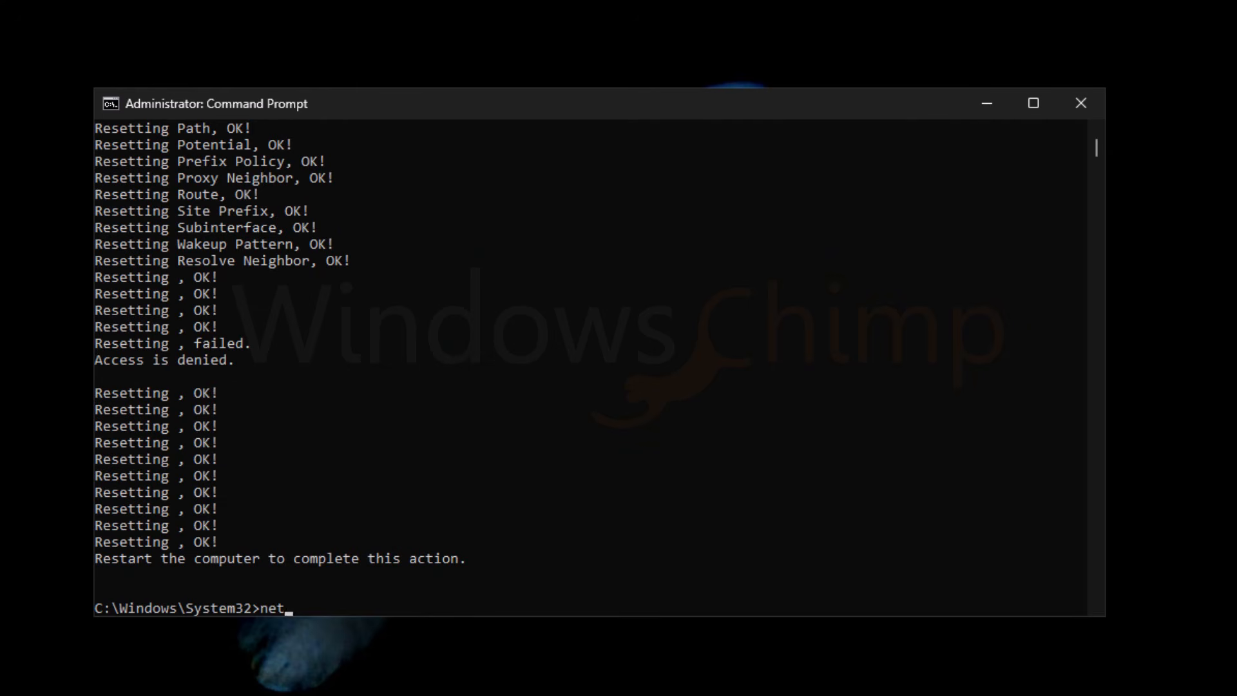
text(sh winsock reset)
key(Return)
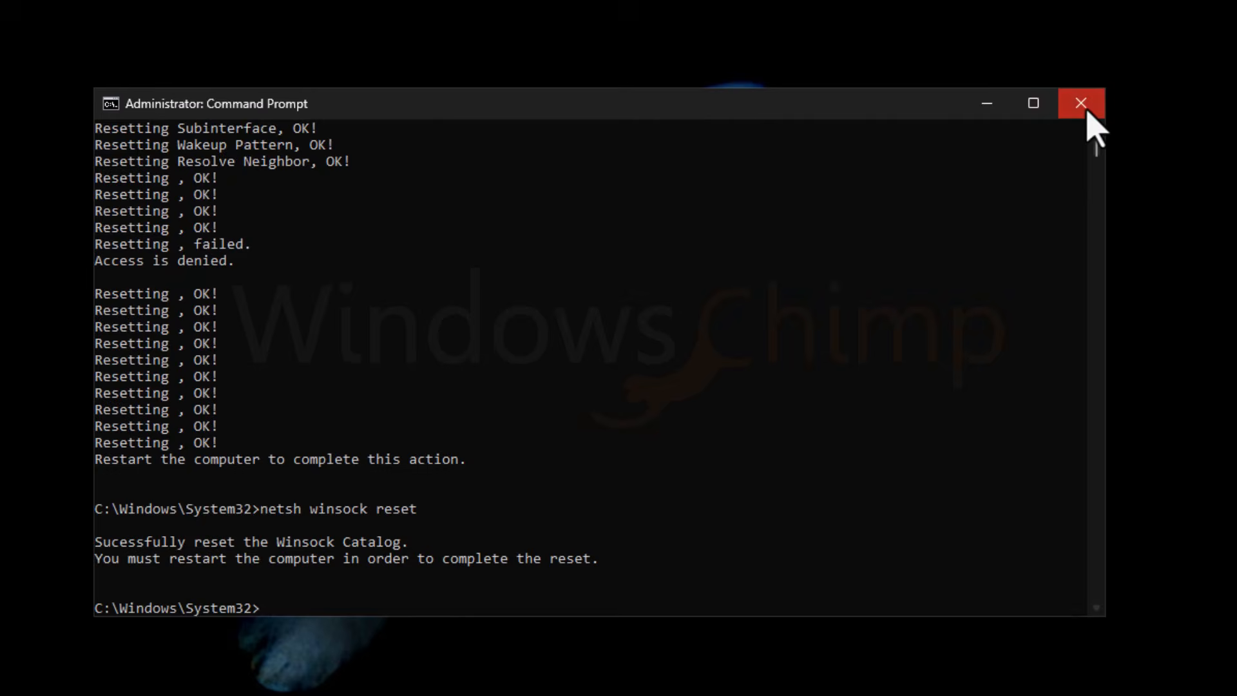
click(1084, 106)
Restart the computer to complete the TCP/IP and Winsock resets.
key(super)
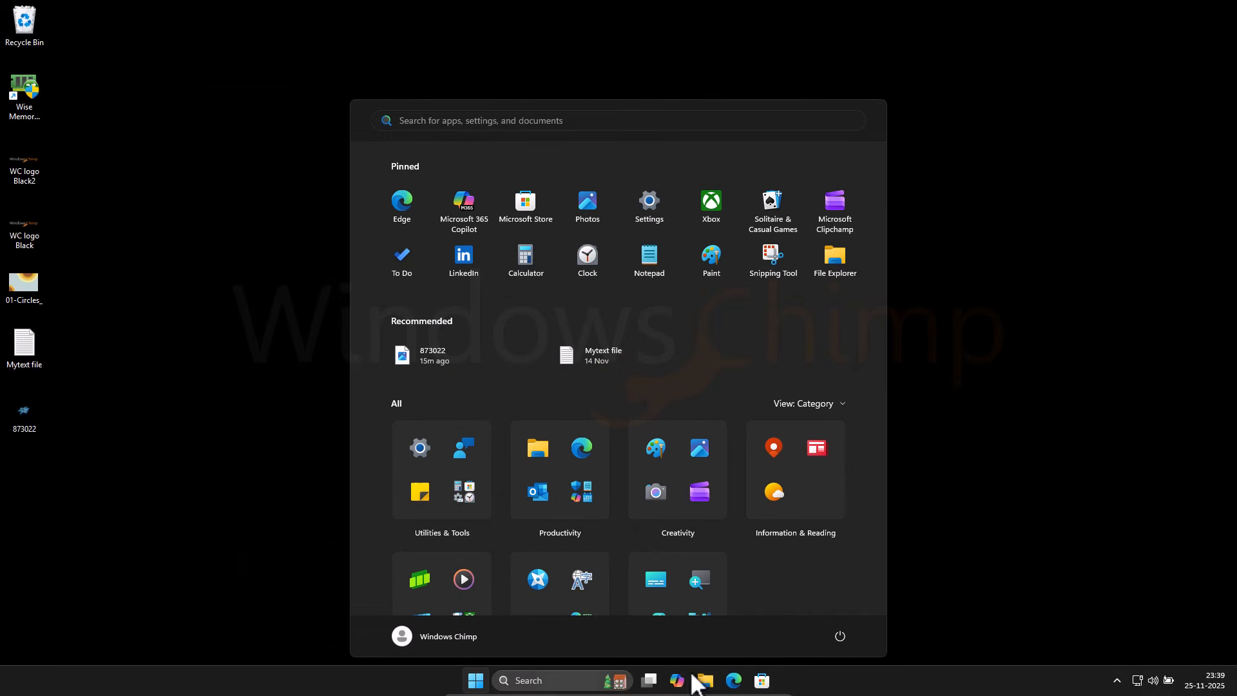
click(840, 636)
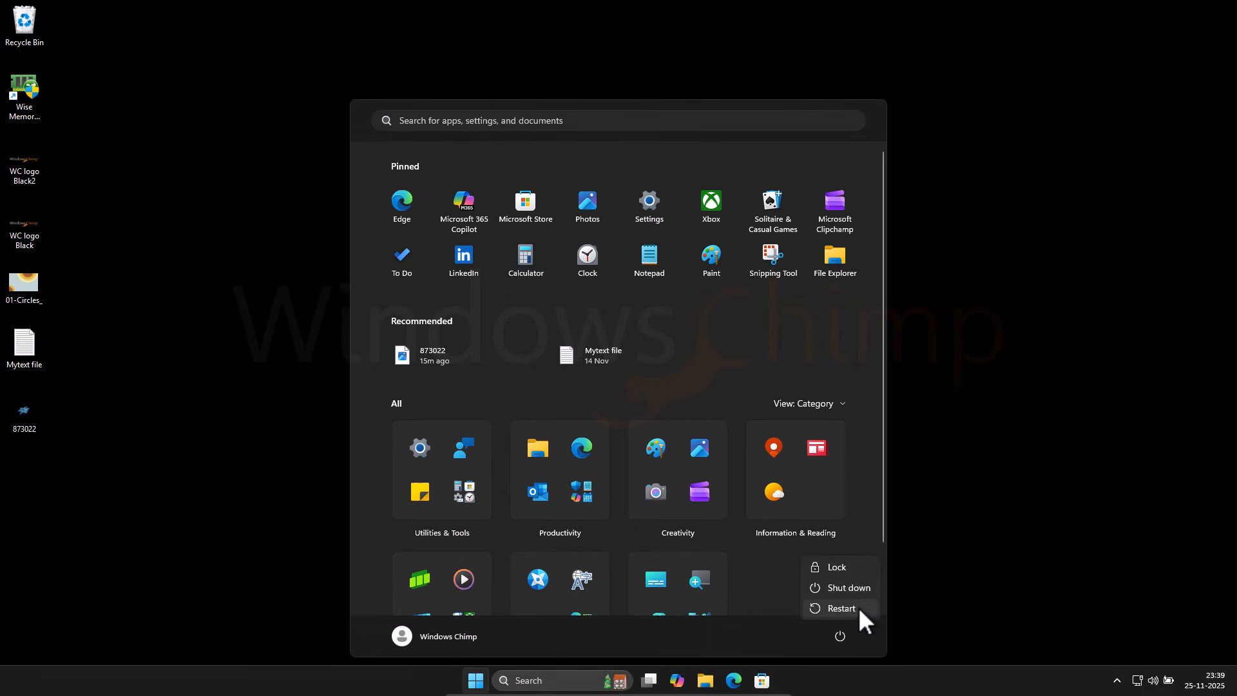